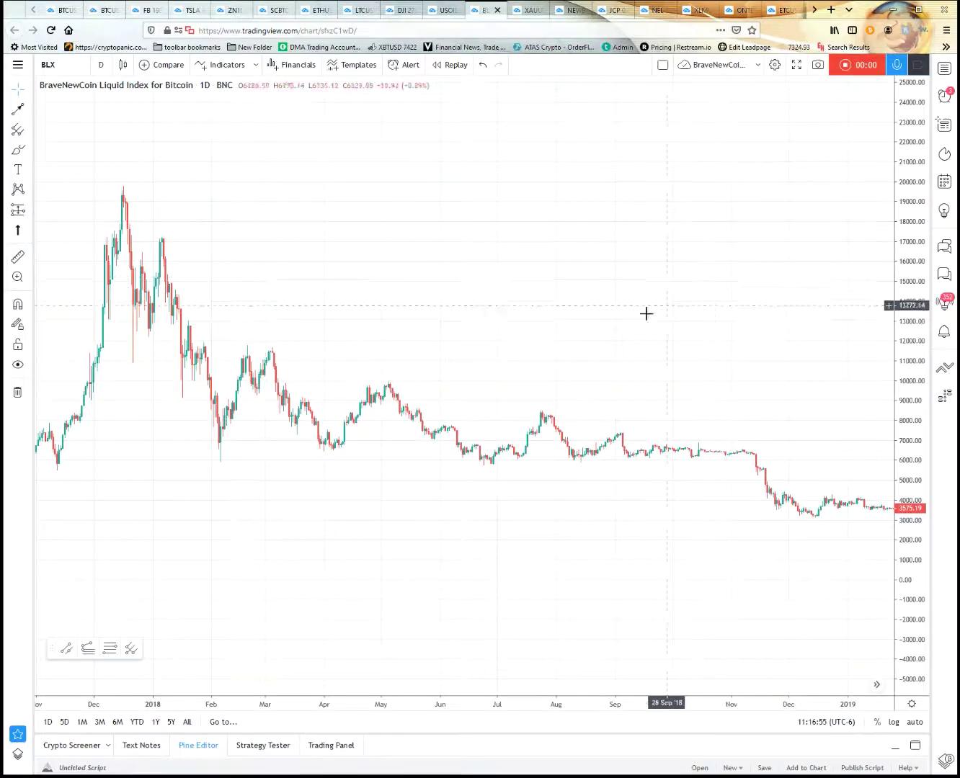
pyautogui.moveTo(780, 332); pyautogui.dragTo(744, 345)
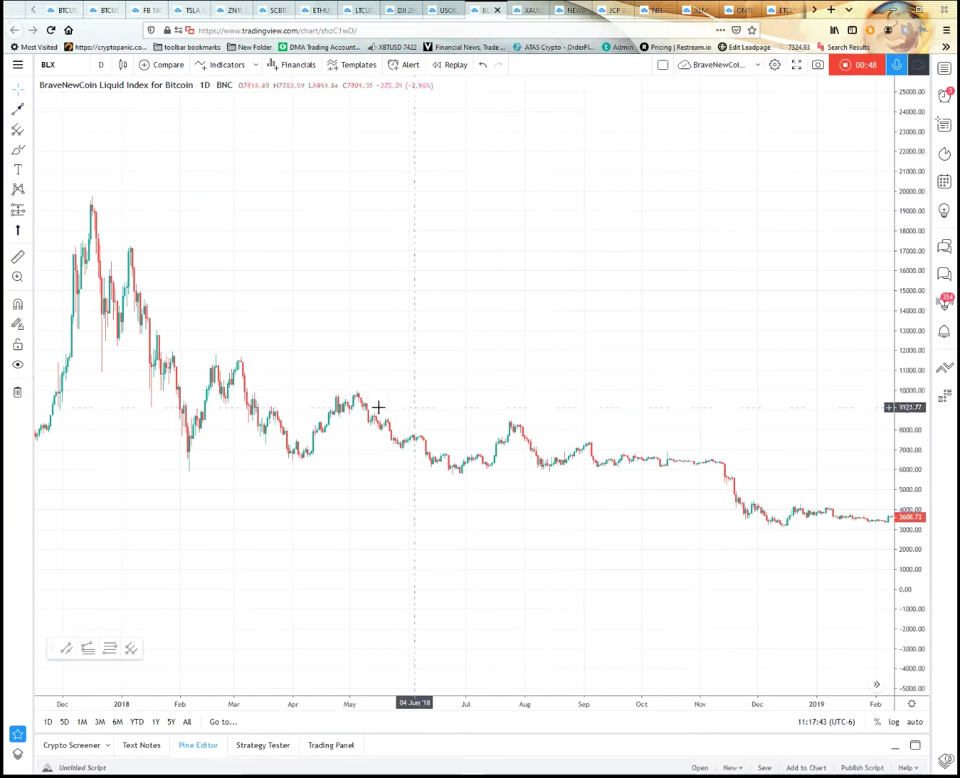
pyautogui.rightClick(473, 231)
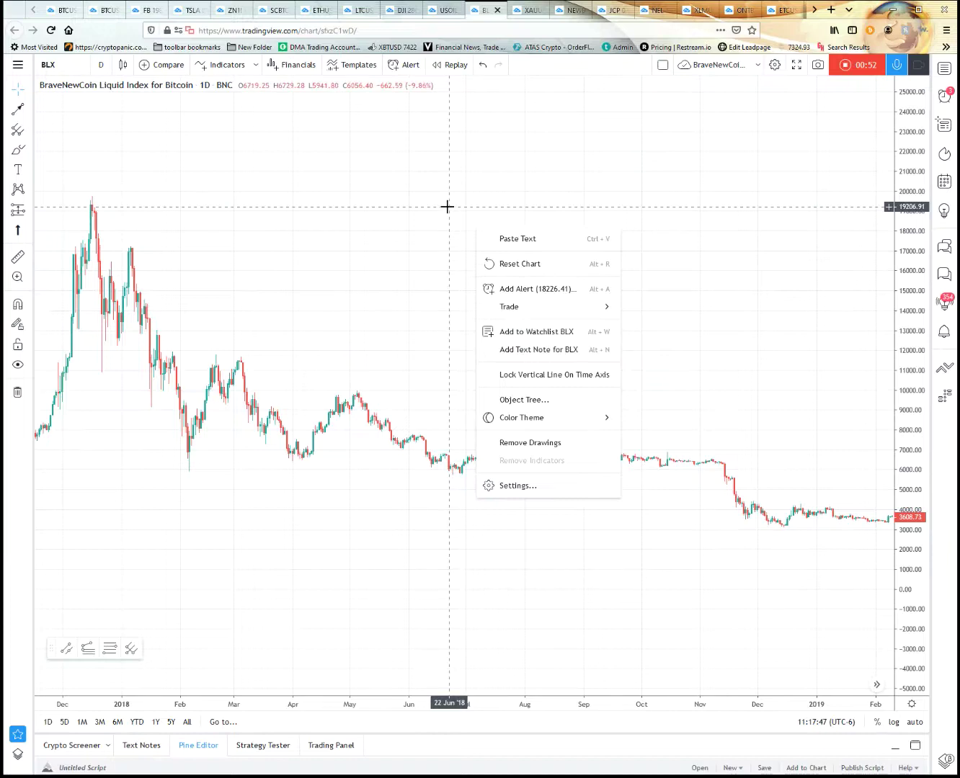
pyautogui.click(518, 486)
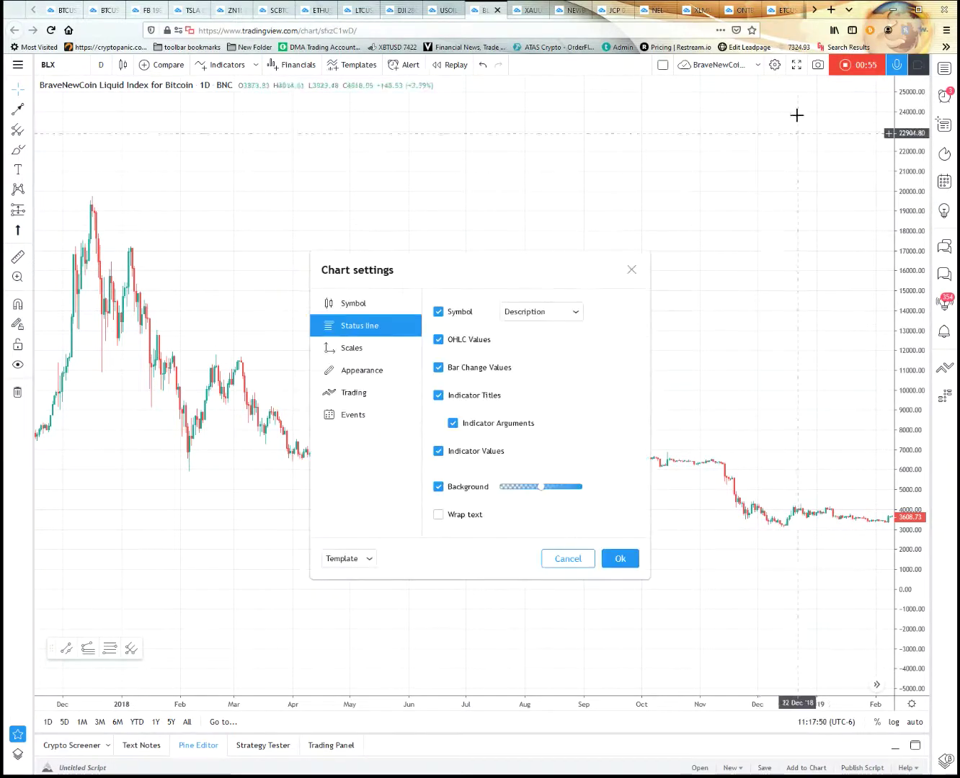
pyautogui.click(630, 270)
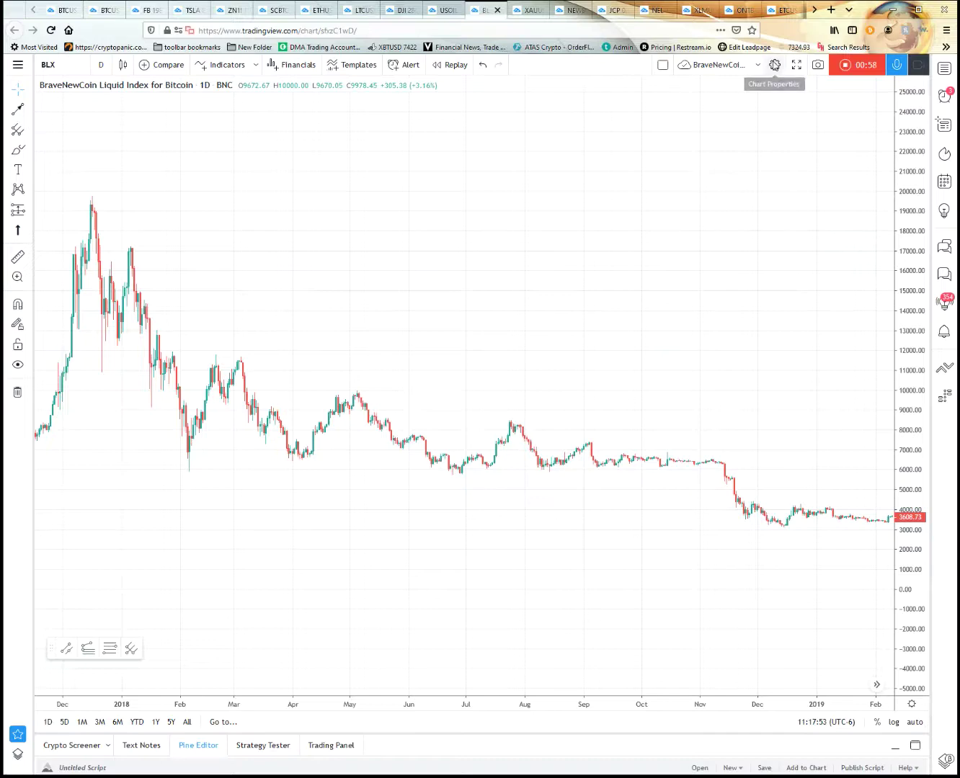
# - Set the symbol label in the chart's status line to Ticker, with OHLC Values kept on
pyautogui.click(774, 64)
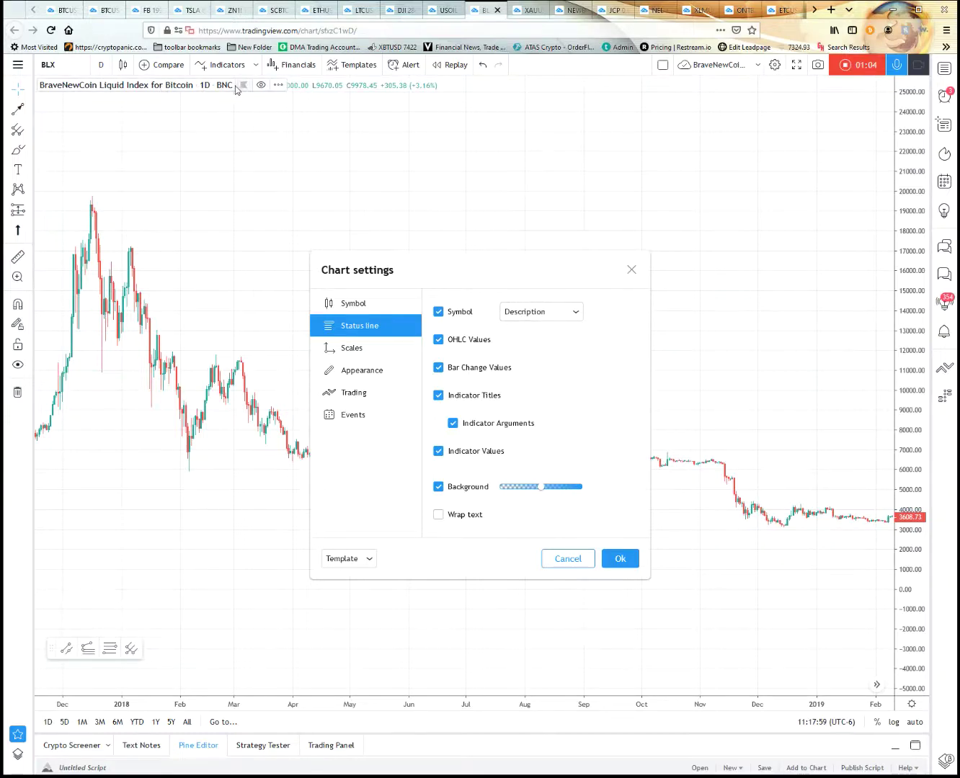
pyautogui.click(557, 312)
pyautogui.click(550, 352)
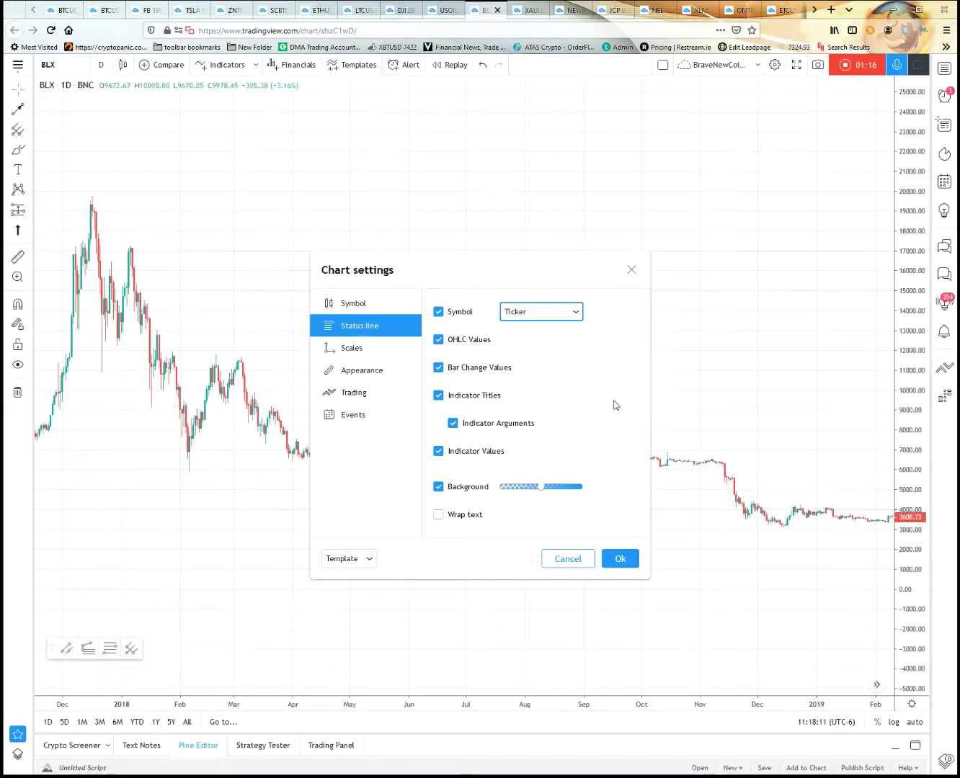
pyautogui.click(465, 344)
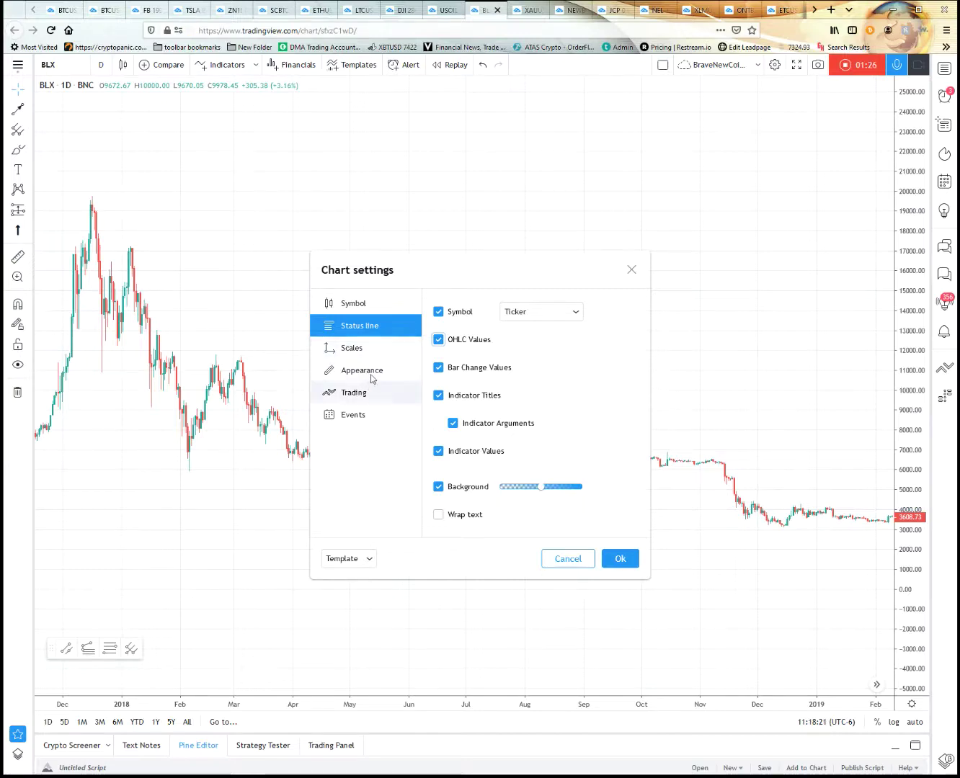
# - In the chart's symbol settings, set both the rising and falling candle wick colors to black
pyautogui.click(367, 303)
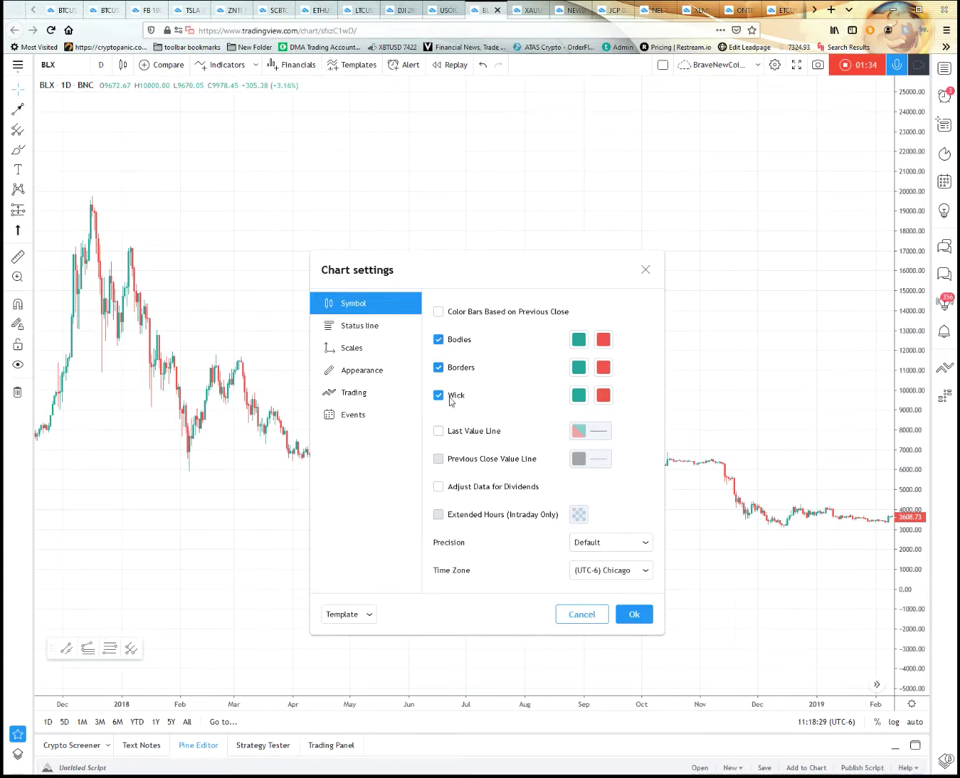
pyautogui.click(585, 403)
pyautogui.click(696, 419)
pyautogui.click(601, 398)
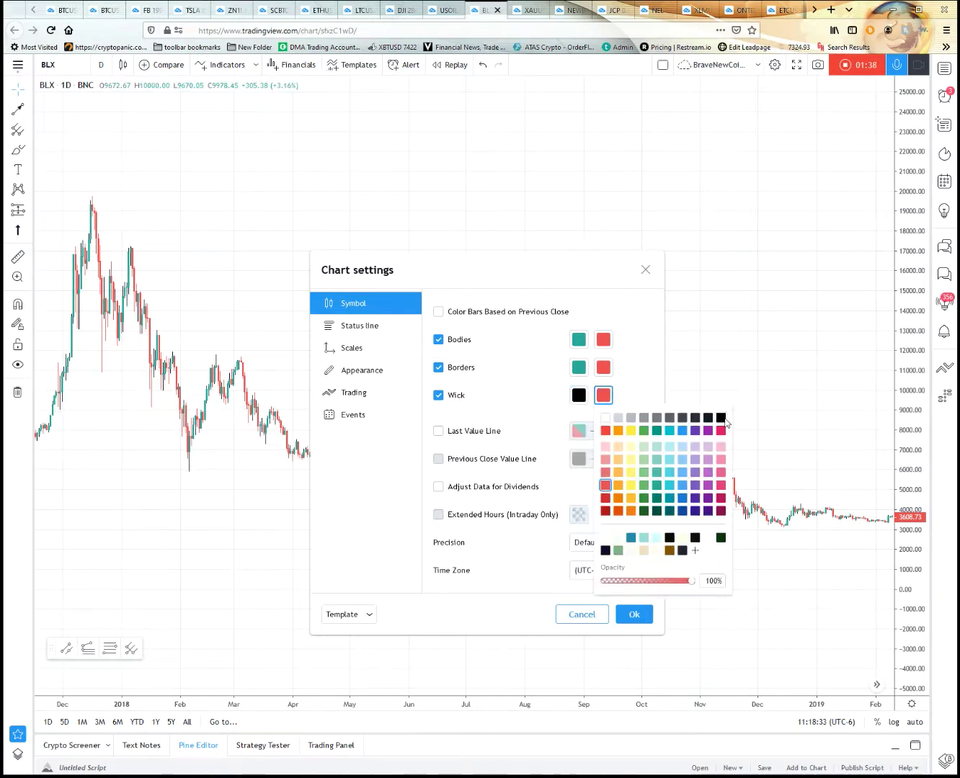
# - Set both the rising and falling candle border colors to black
pyautogui.click(583, 371)
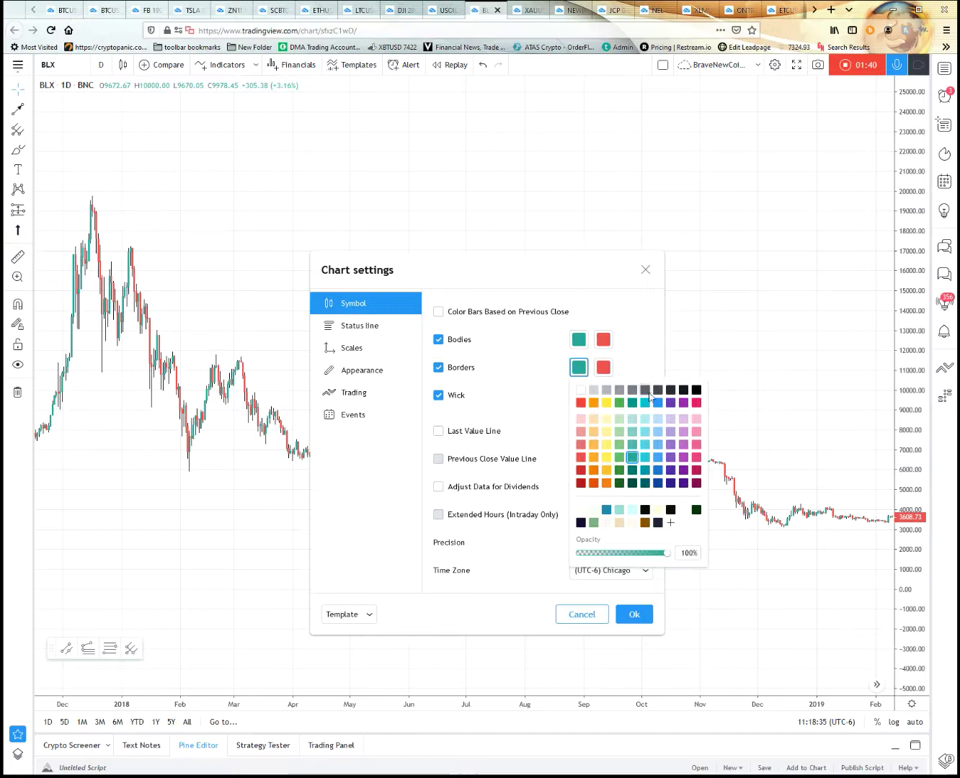
pyautogui.click(694, 391)
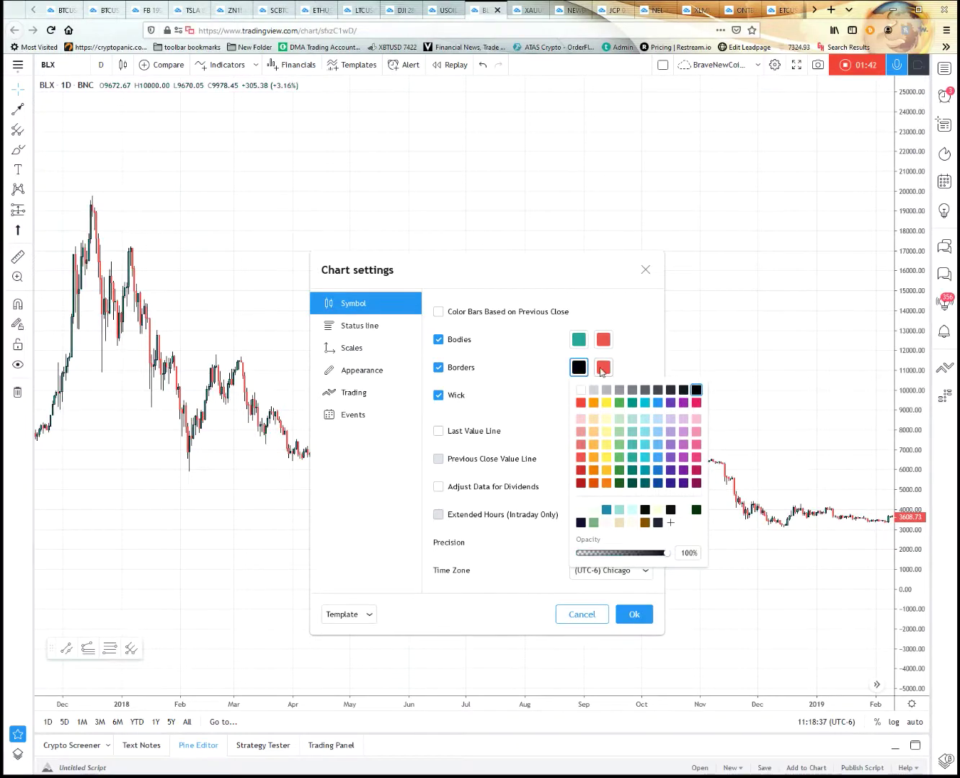
pyautogui.scroll(3, 199, 425)
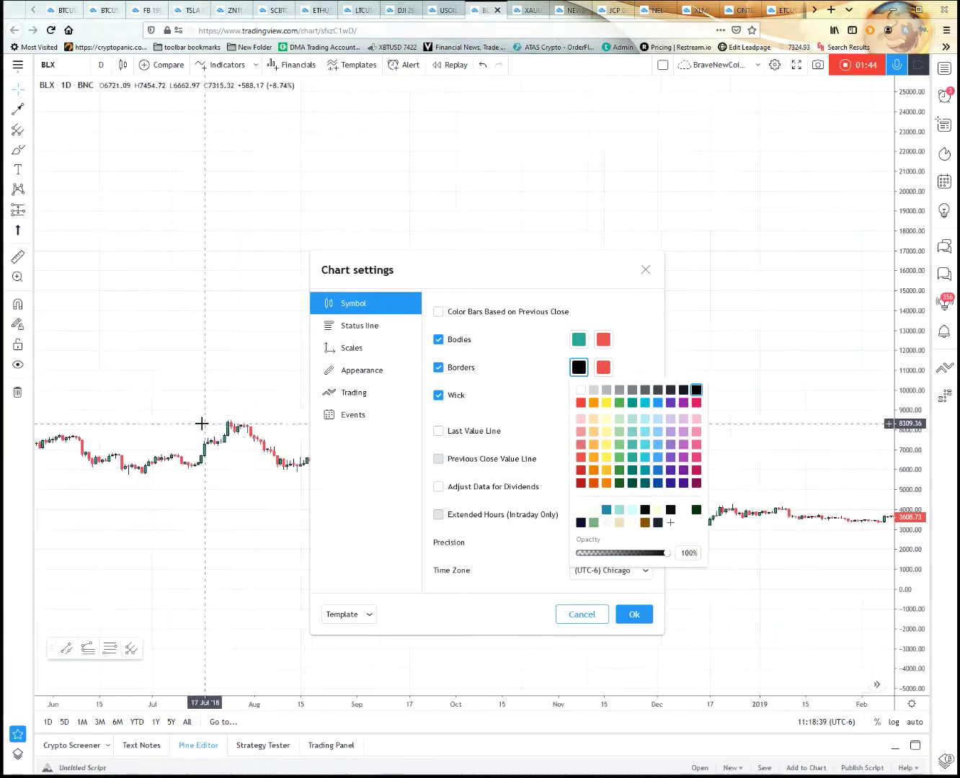
pyautogui.click(611, 370)
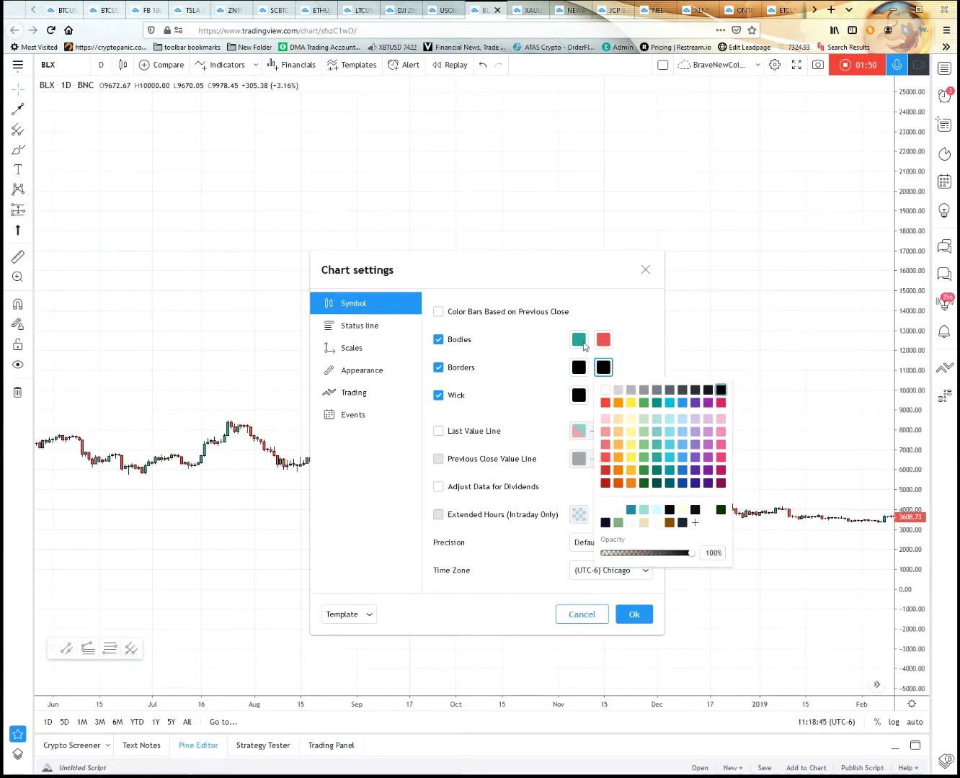
# - Set the candle bodies to white for rising and black for falling bars, and apply the chart settings
pyautogui.click(580, 341)
pyautogui.click(580, 362)
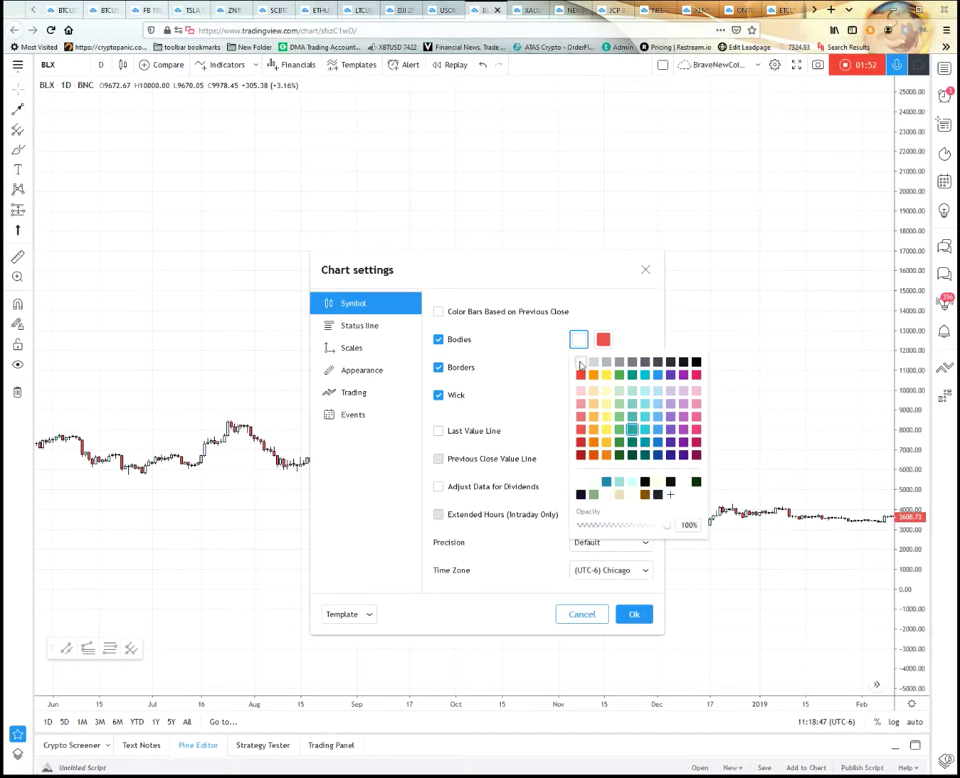
pyautogui.click(604, 341)
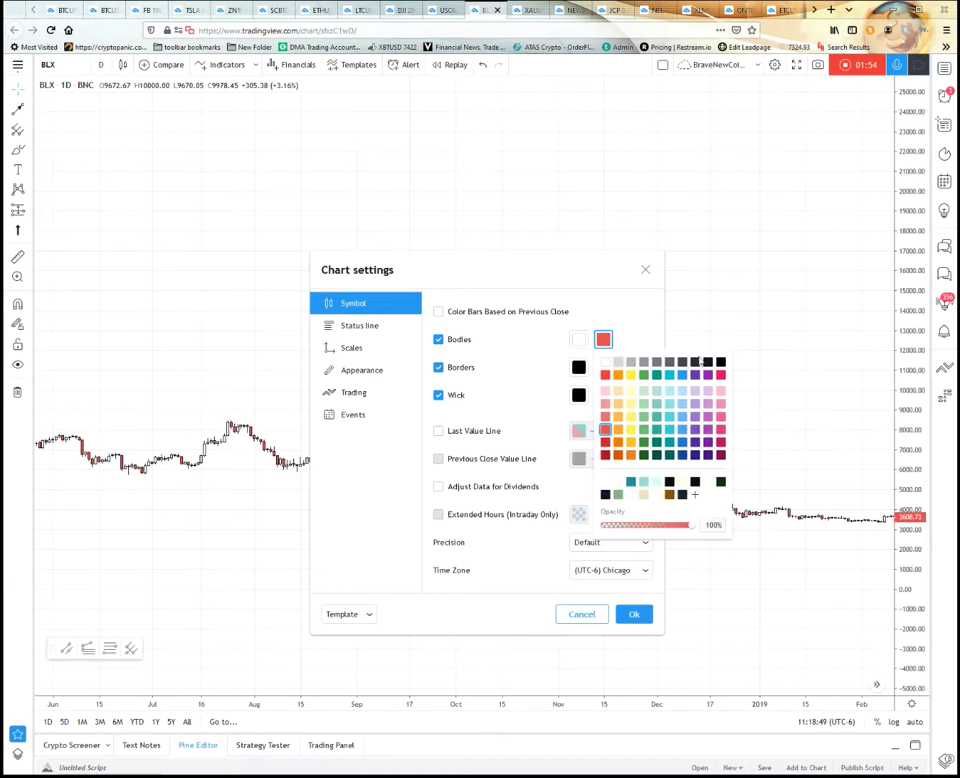
pyautogui.click(720, 363)
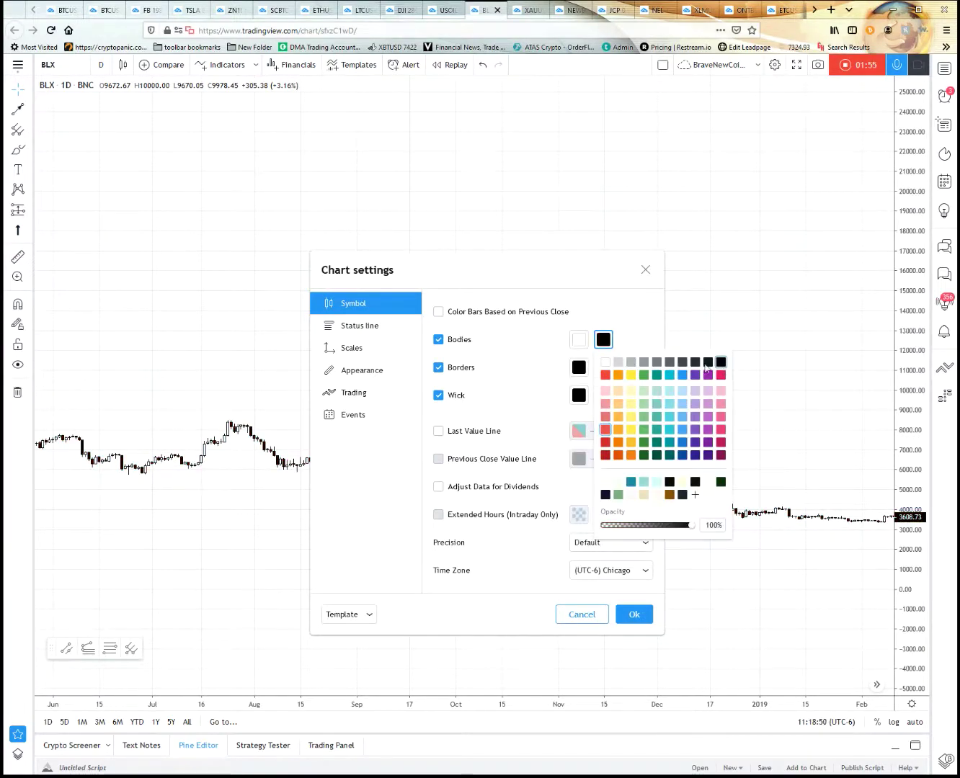
pyautogui.click(632, 317)
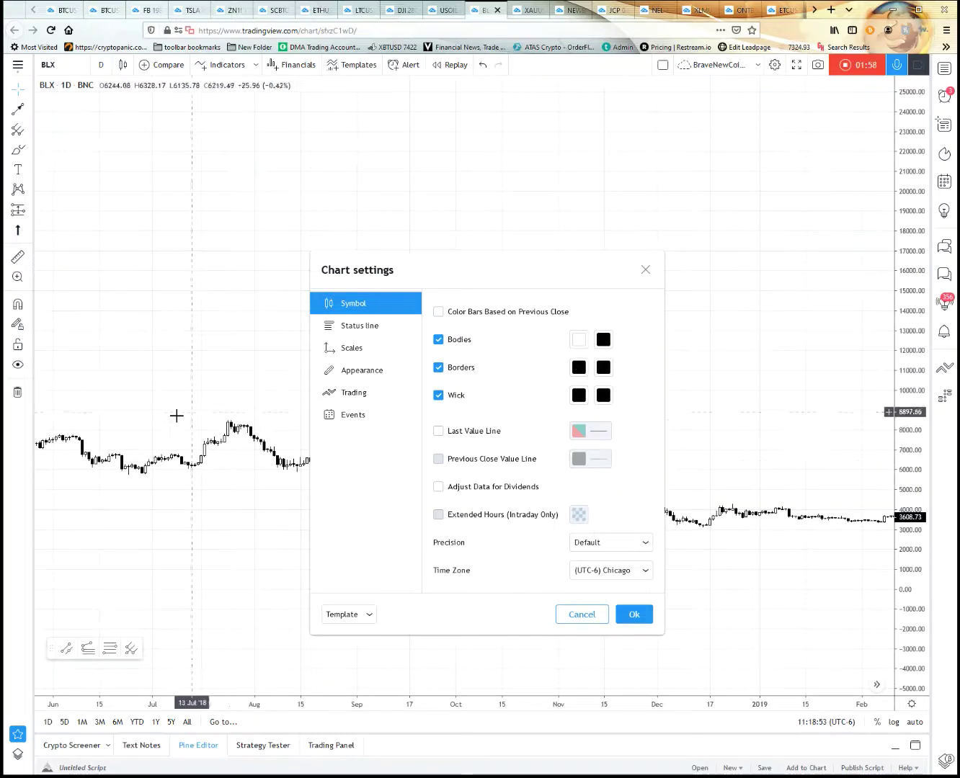
pyautogui.click(635, 614)
pyautogui.scroll(-3, 619, 577)
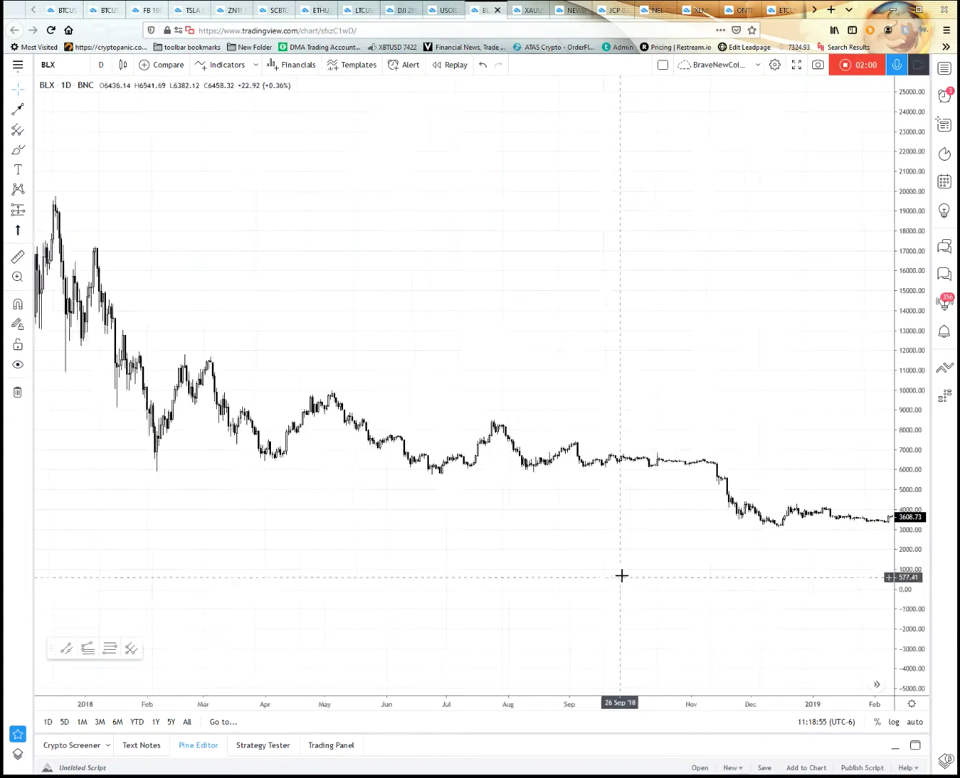
pyautogui.scroll(-2, 617, 577)
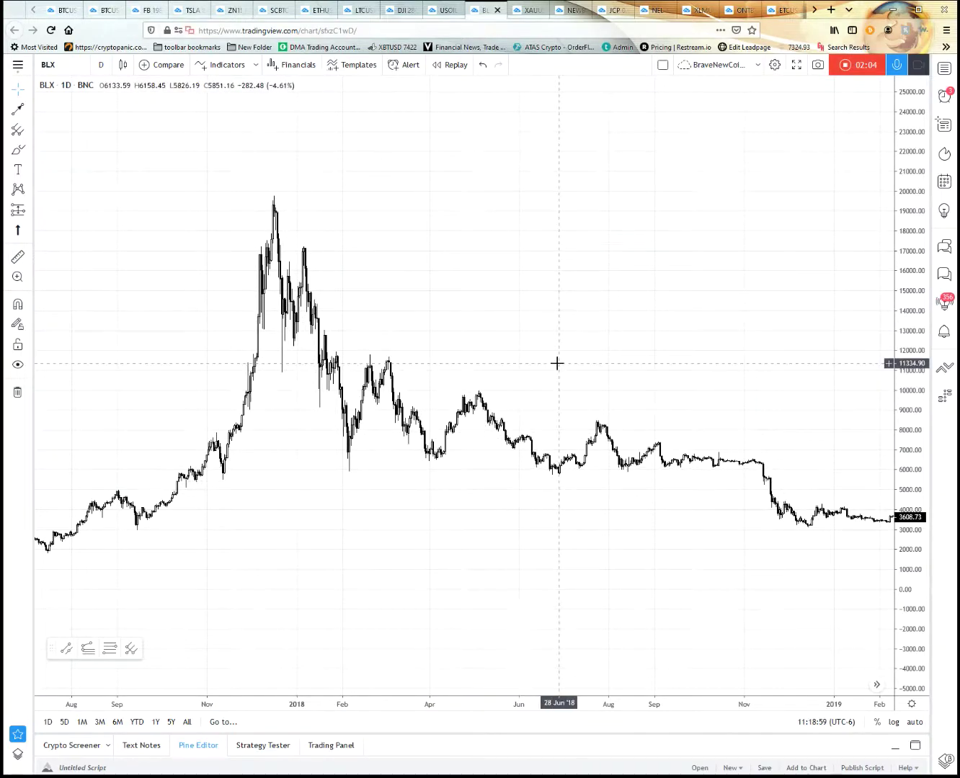
pyautogui.scroll(1, 555, 364)
pyautogui.scroll(1, 556, 363)
pyautogui.scroll(1, 556, 363)
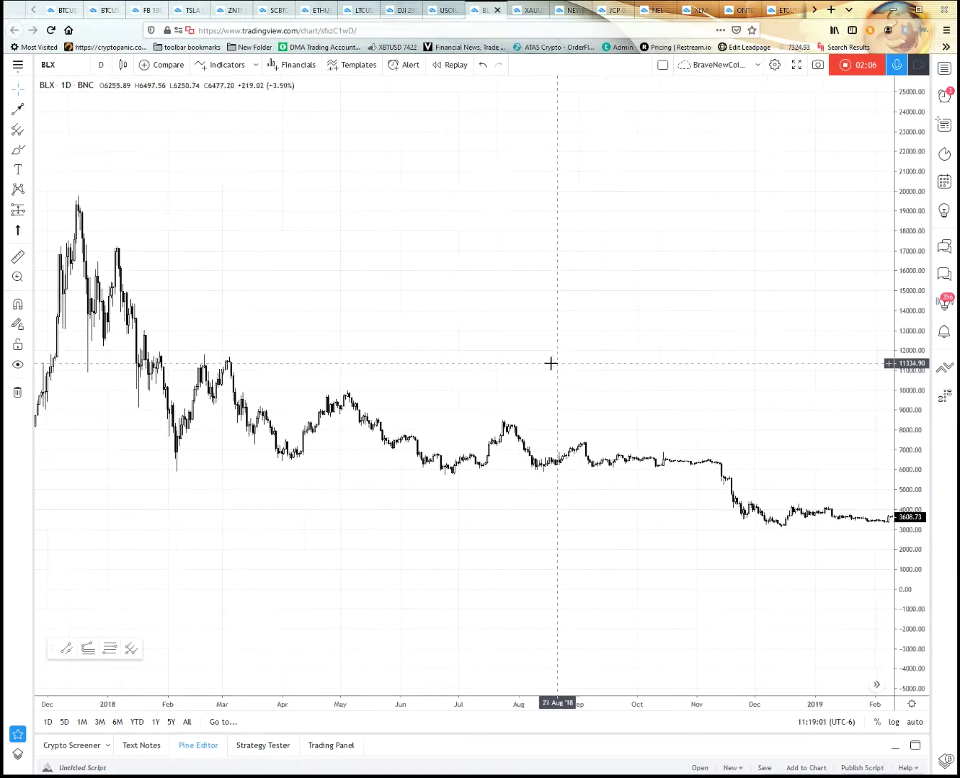
pyautogui.scroll(2, 445, 427)
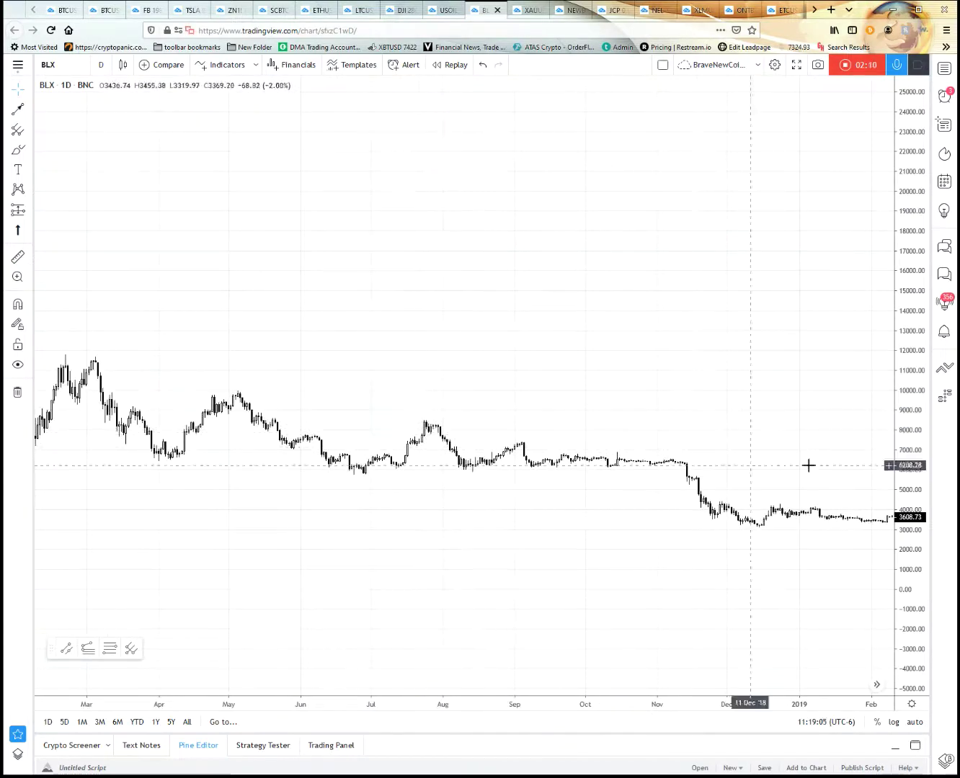
pyautogui.moveTo(806, 468); pyautogui.dragTo(771, 377)
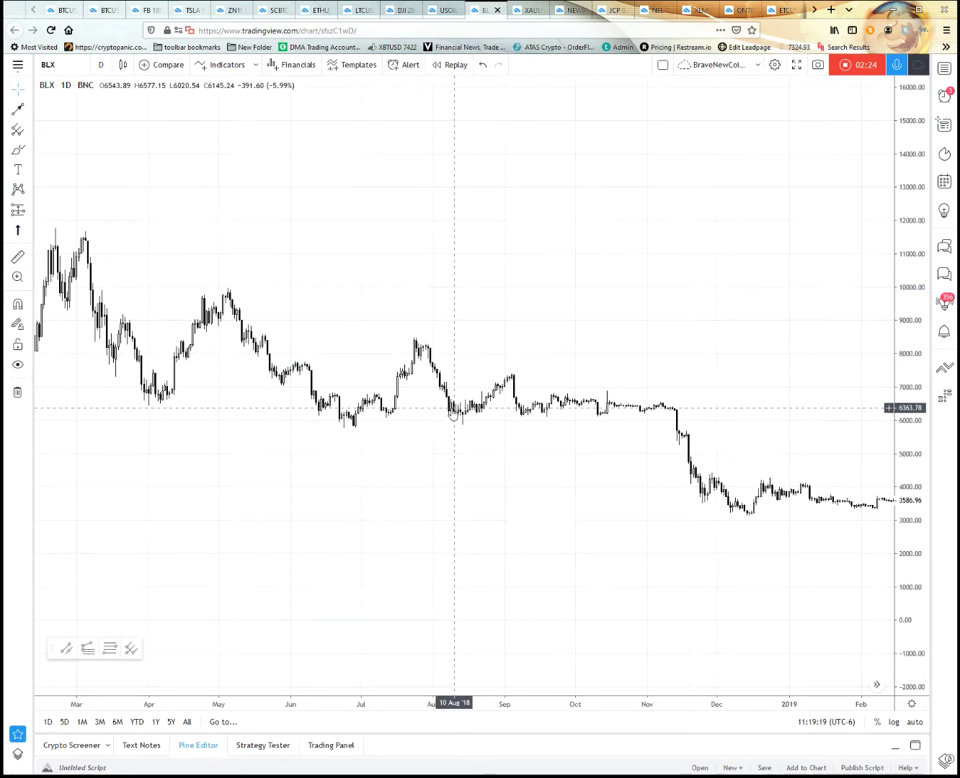
pyautogui.doubleClick(453, 416)
pyautogui.click(639, 244)
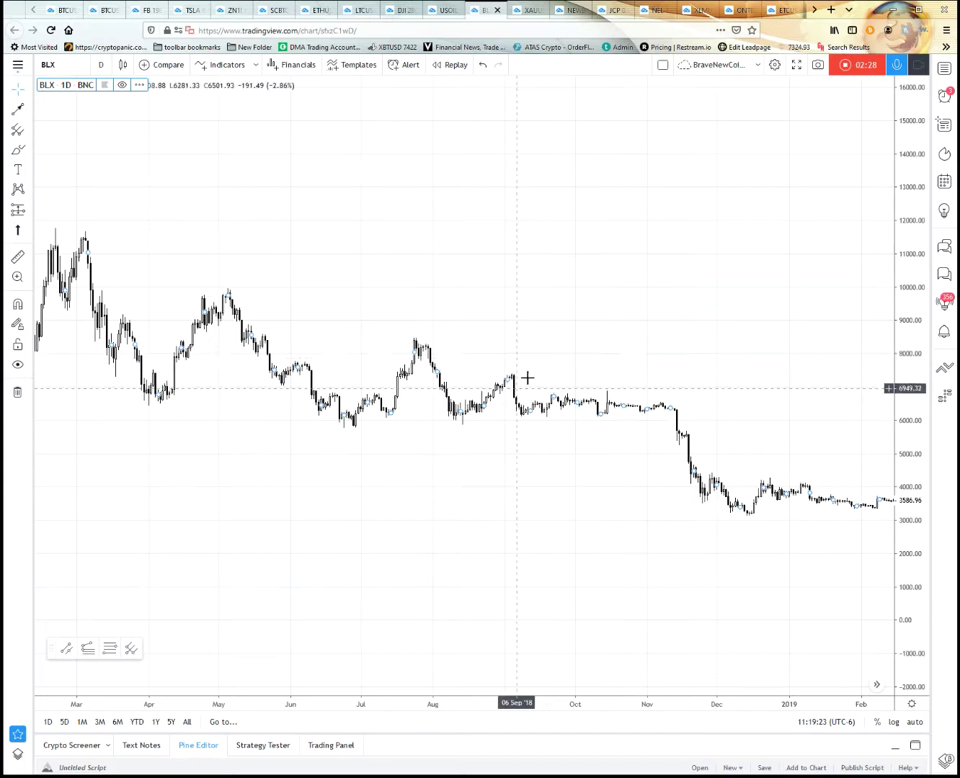
# - In the chart's appearance settings, make the vertical grid lines fully transparent
pyautogui.doubleClick(449, 416)
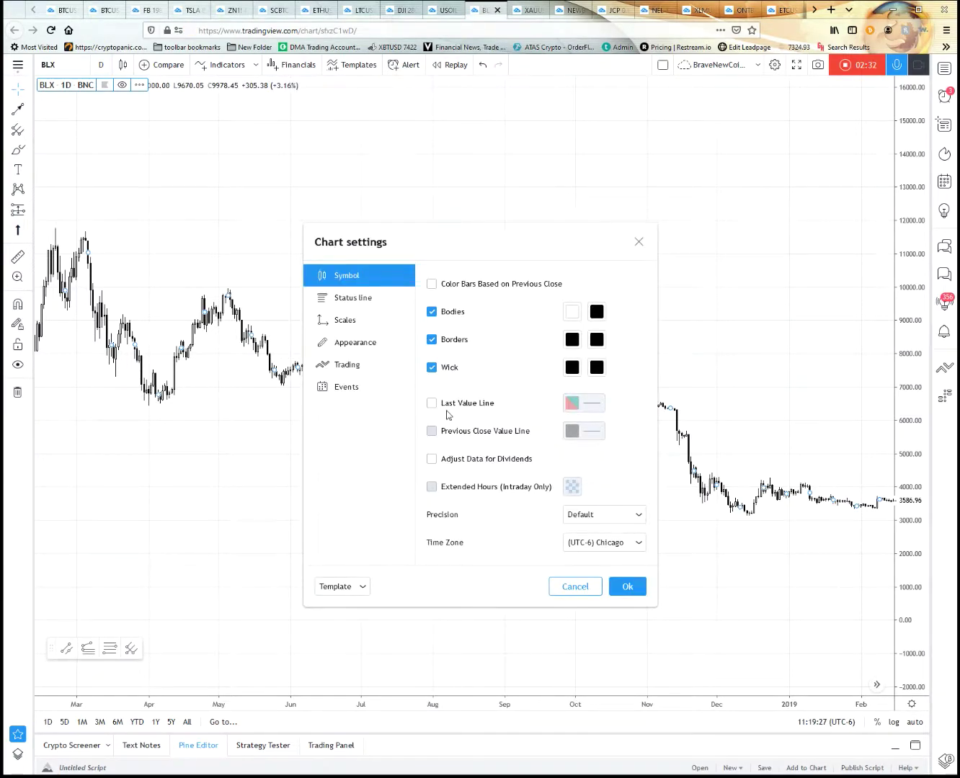
pyautogui.click(345, 343)
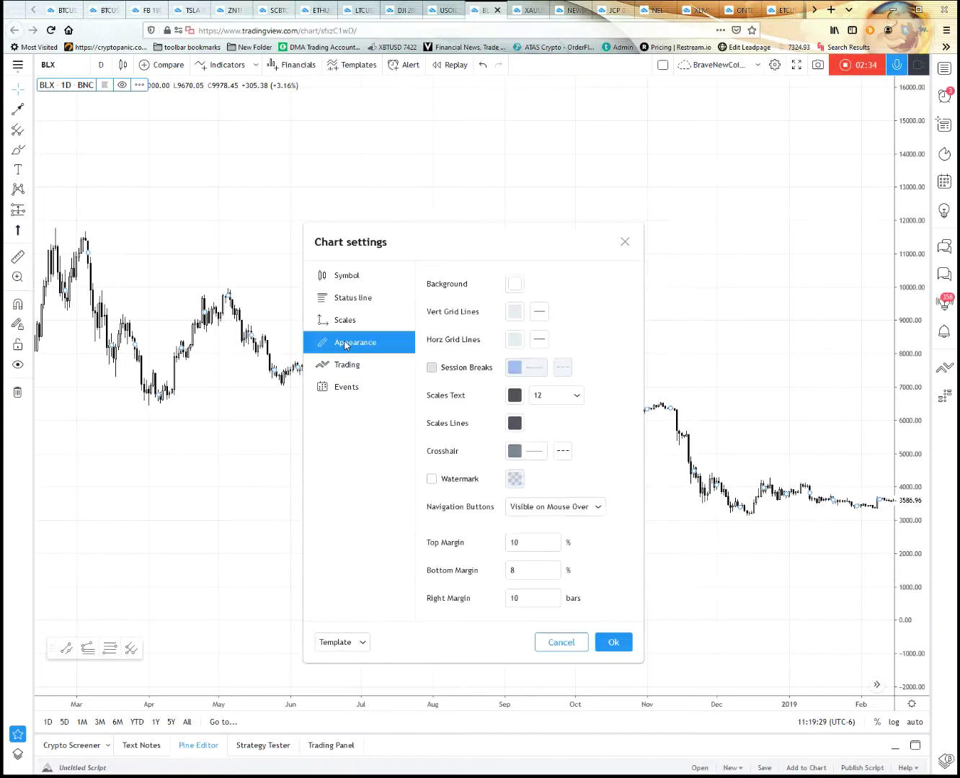
pyautogui.moveTo(499, 239); pyautogui.dragTo(443, 269)
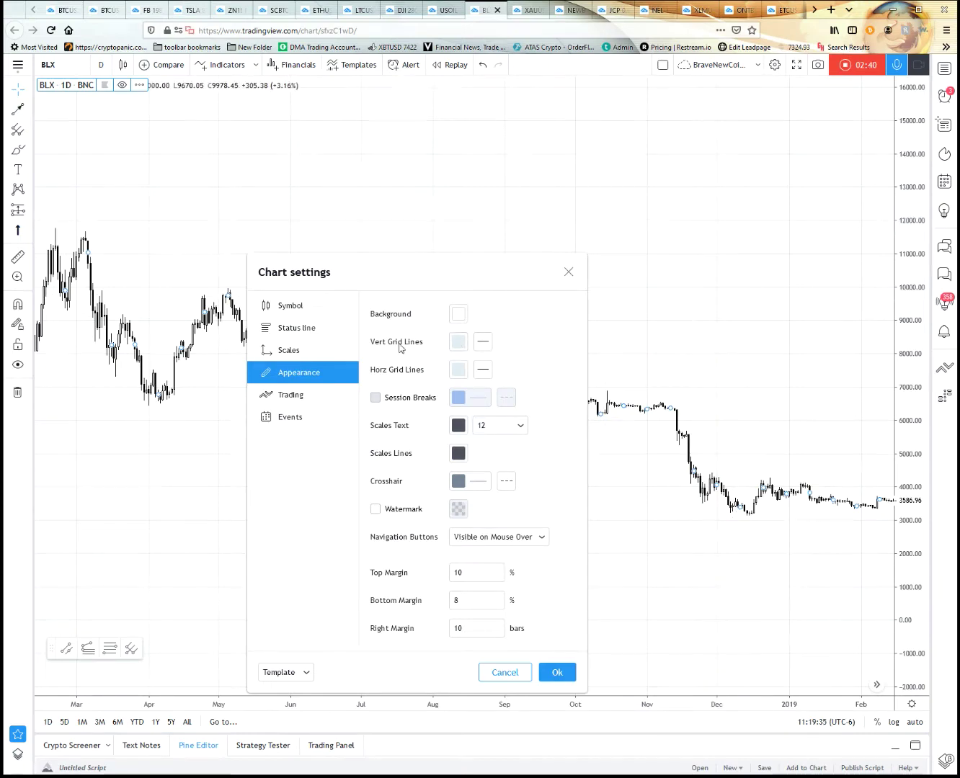
pyautogui.click(458, 342)
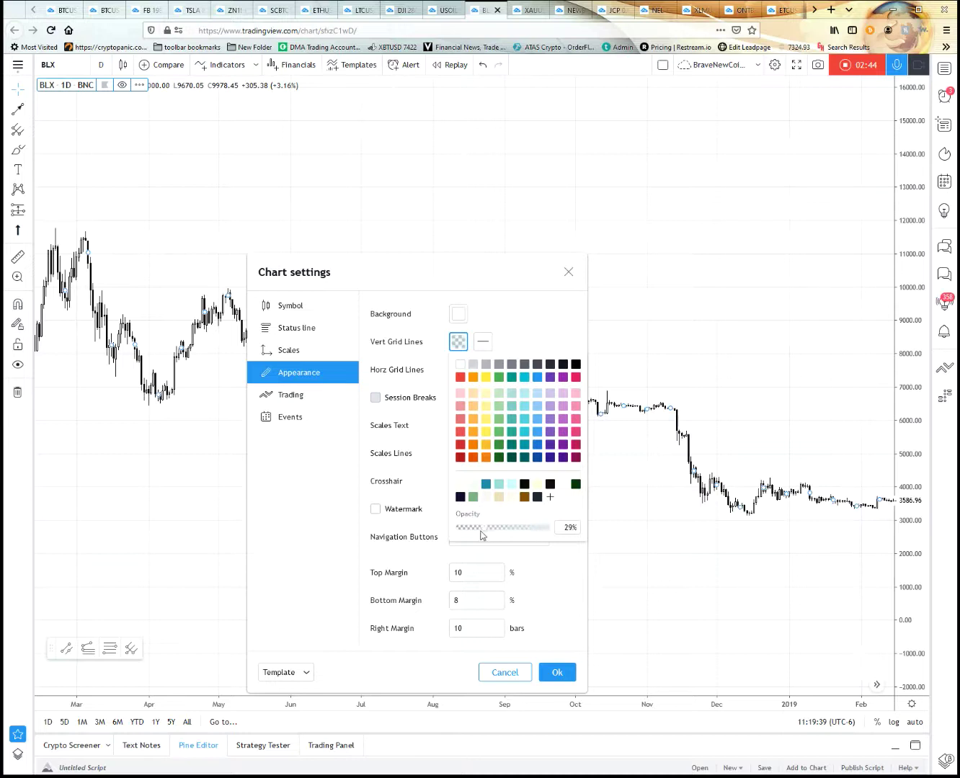
pyautogui.click(617, 219)
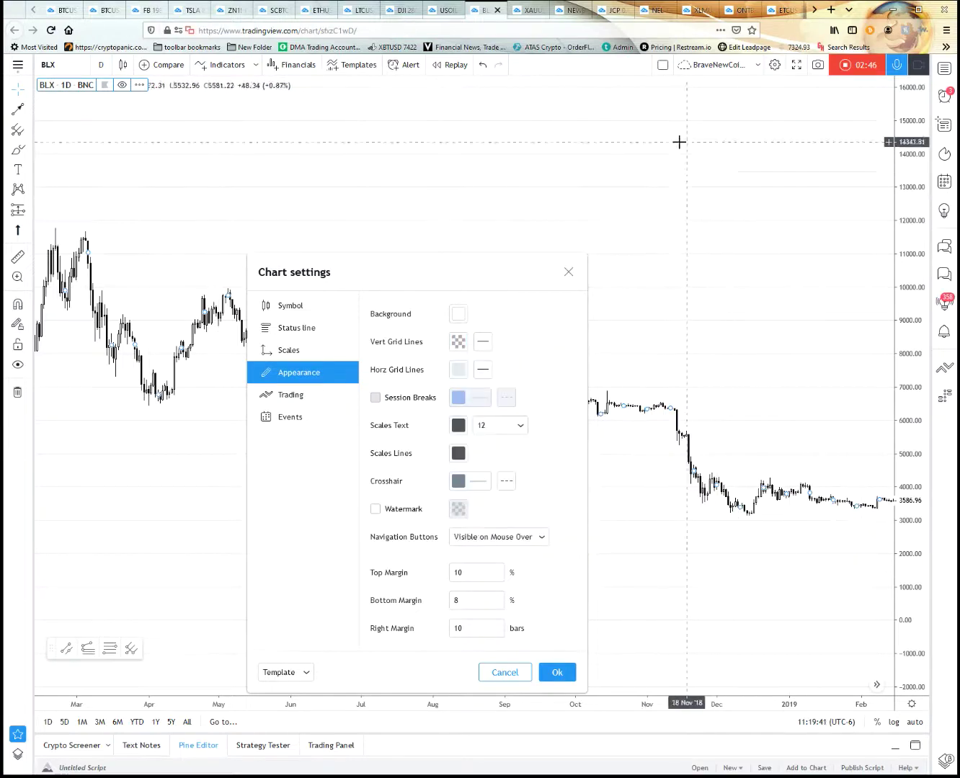
# - Make the horizontal grid lines fully transparent and check the uncovered chart
pyautogui.click(459, 370)
pyautogui.moveTo(524, 559); pyautogui.dragTo(437, 562)
pyautogui.click(488, 304)
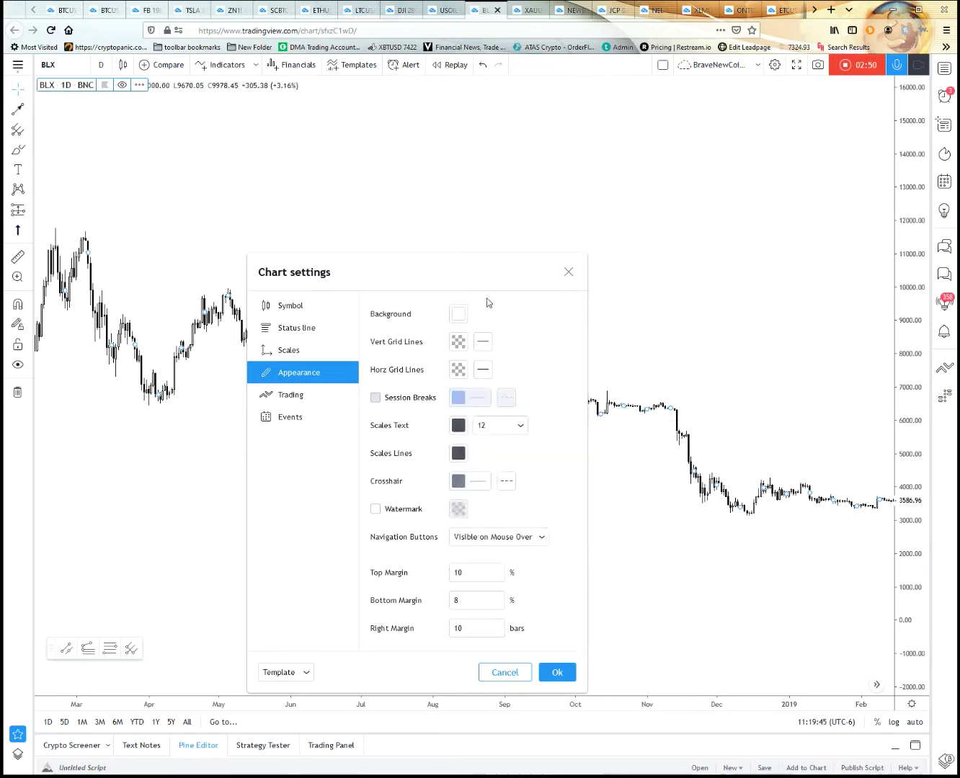
pyautogui.moveTo(483, 270); pyautogui.dragTo(668, 587)
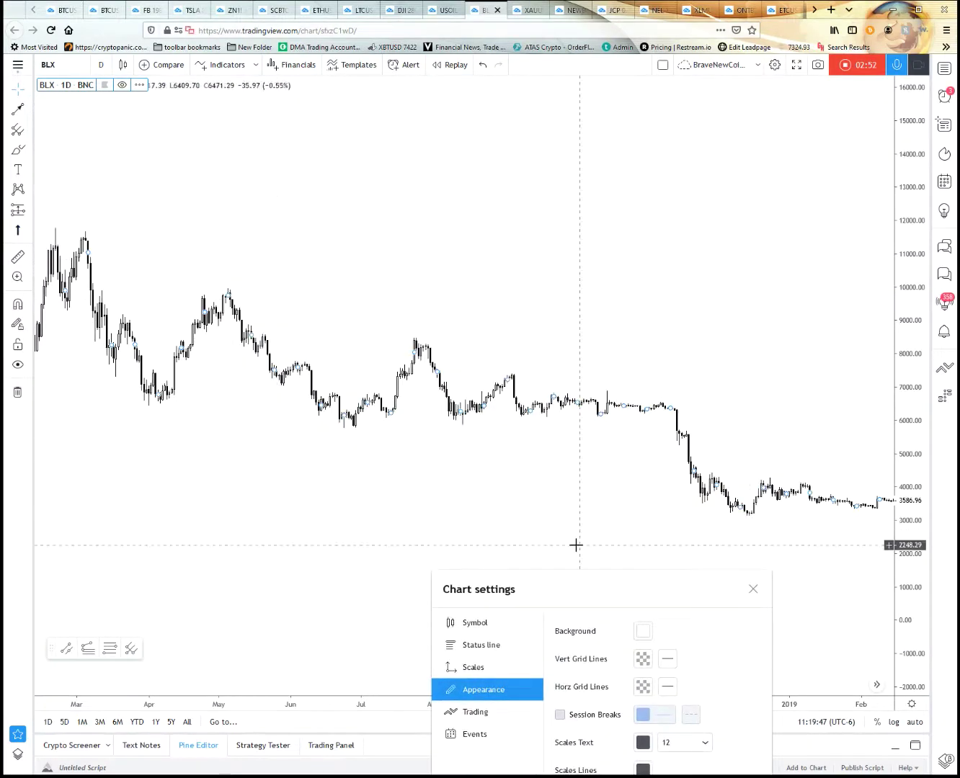
pyautogui.moveTo(591, 581); pyautogui.dragTo(390, 224)
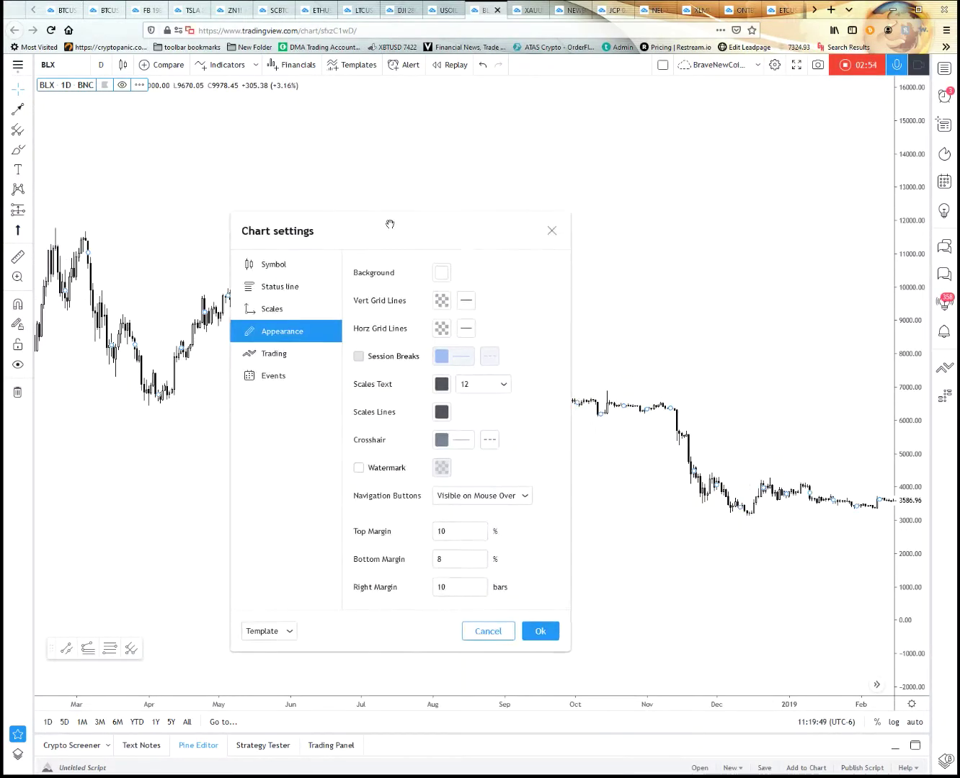
# - Enable the chart's watermark and change its color to red
pyautogui.click(385, 471)
pyautogui.moveTo(405, 228); pyautogui.dragTo(574, 267)
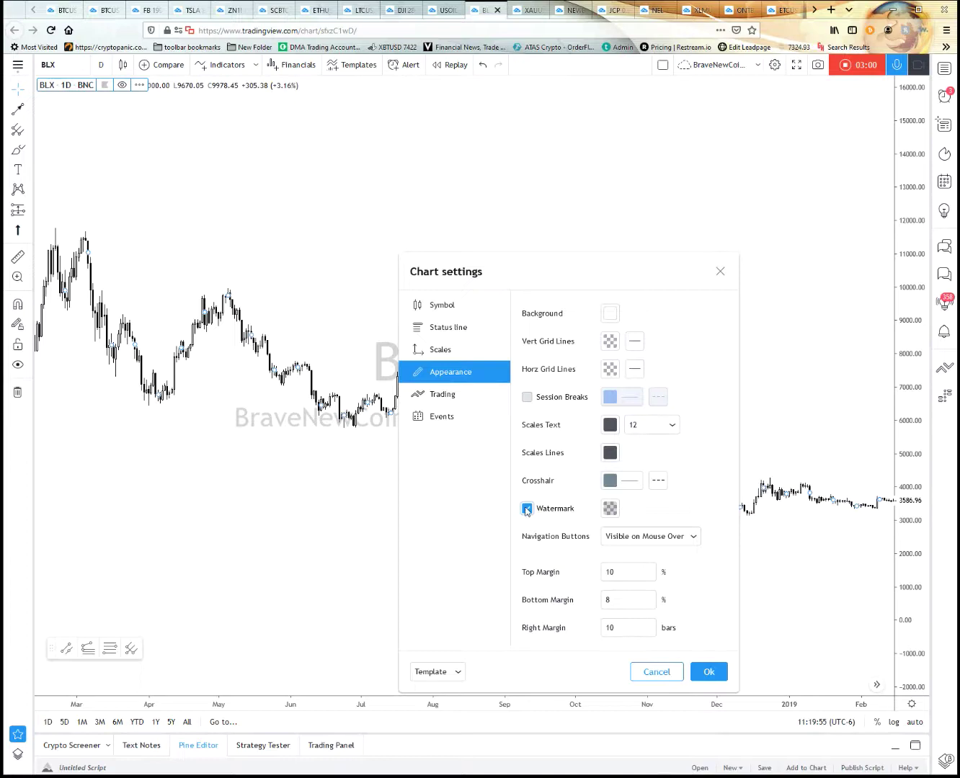
pyautogui.moveTo(639, 272); pyautogui.dragTo(620, 529)
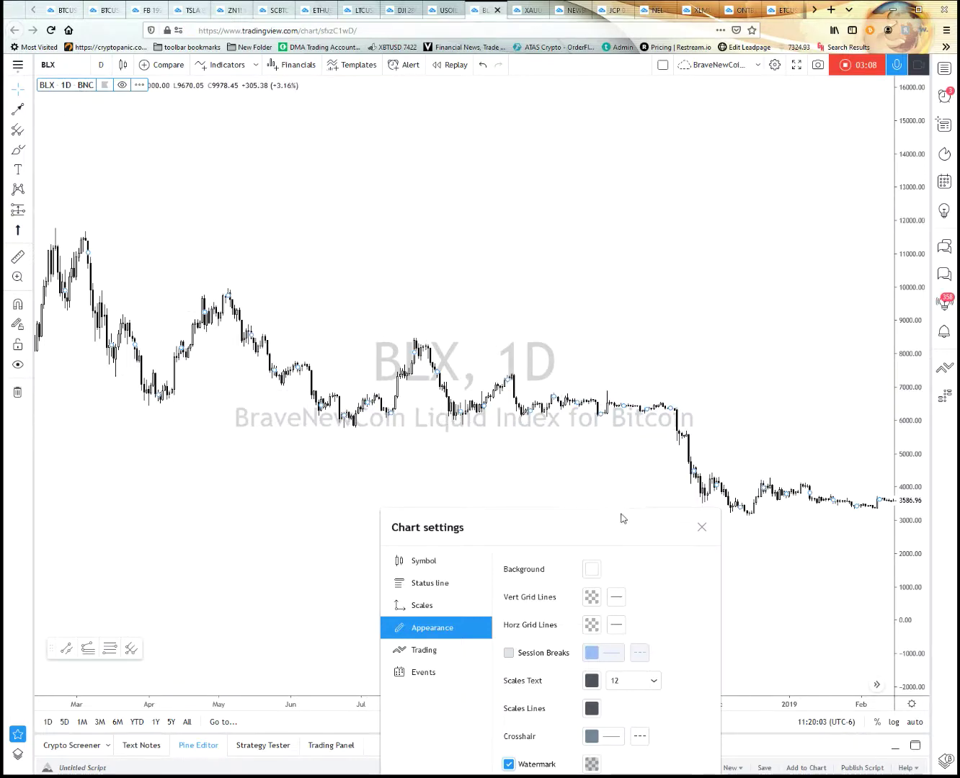
pyautogui.moveTo(604, 519); pyautogui.dragTo(717, 177)
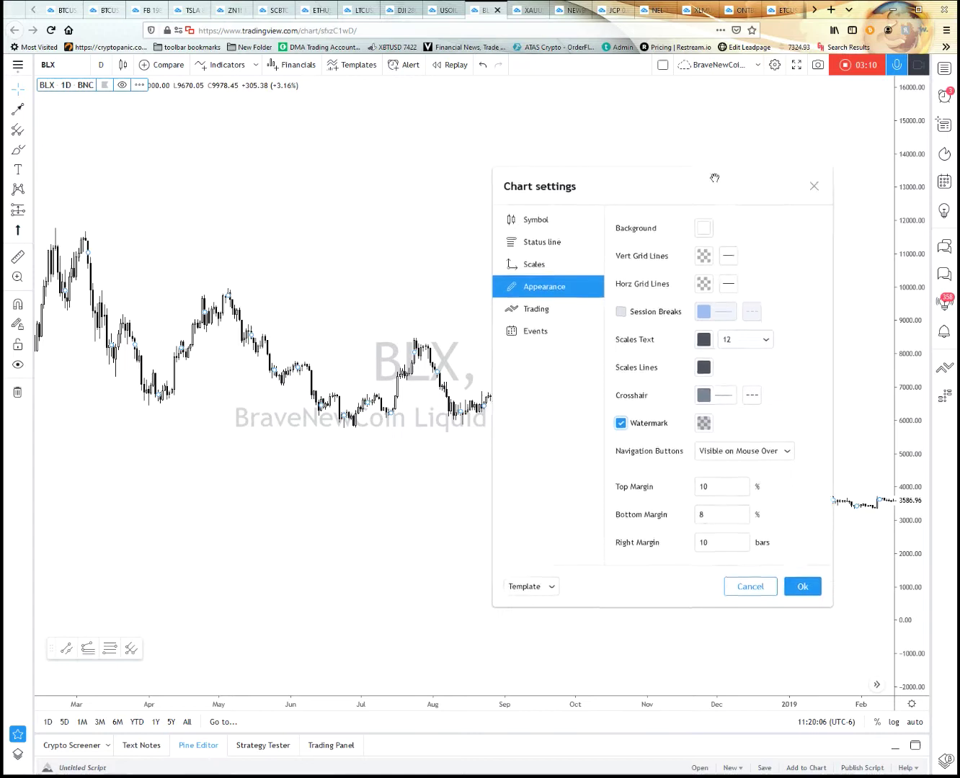
pyautogui.click(703, 423)
pyautogui.click(707, 459)
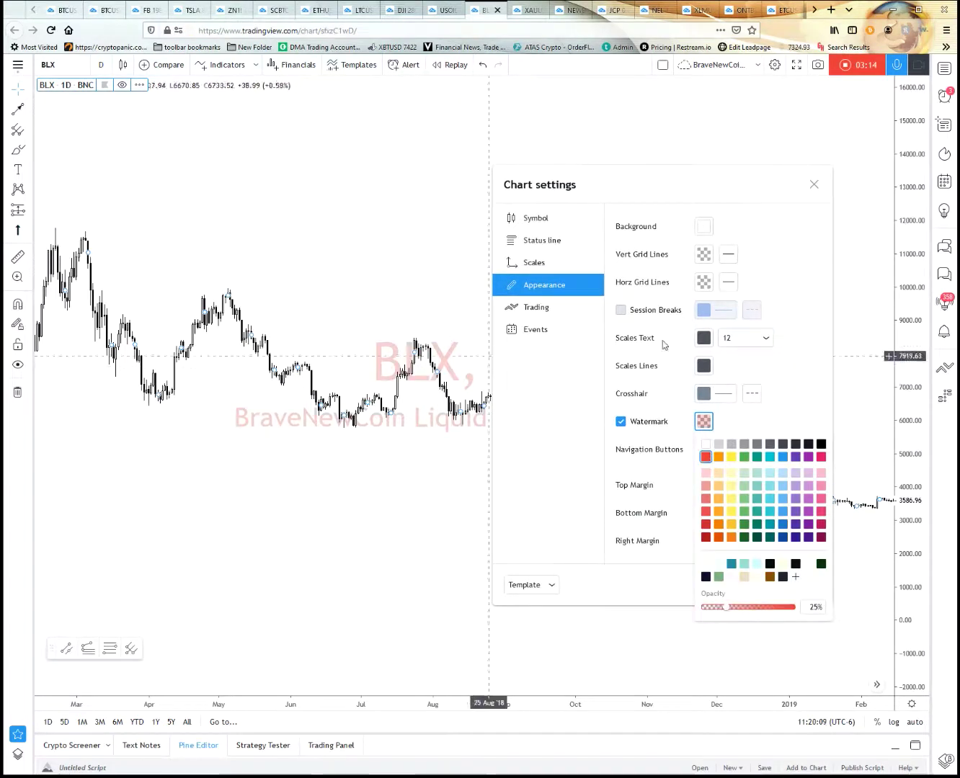
# - Reduce the red watermark's opacity to 8%, and turn the watermark off
pyautogui.moveTo(755, 613); pyautogui.dragTo(715, 615)
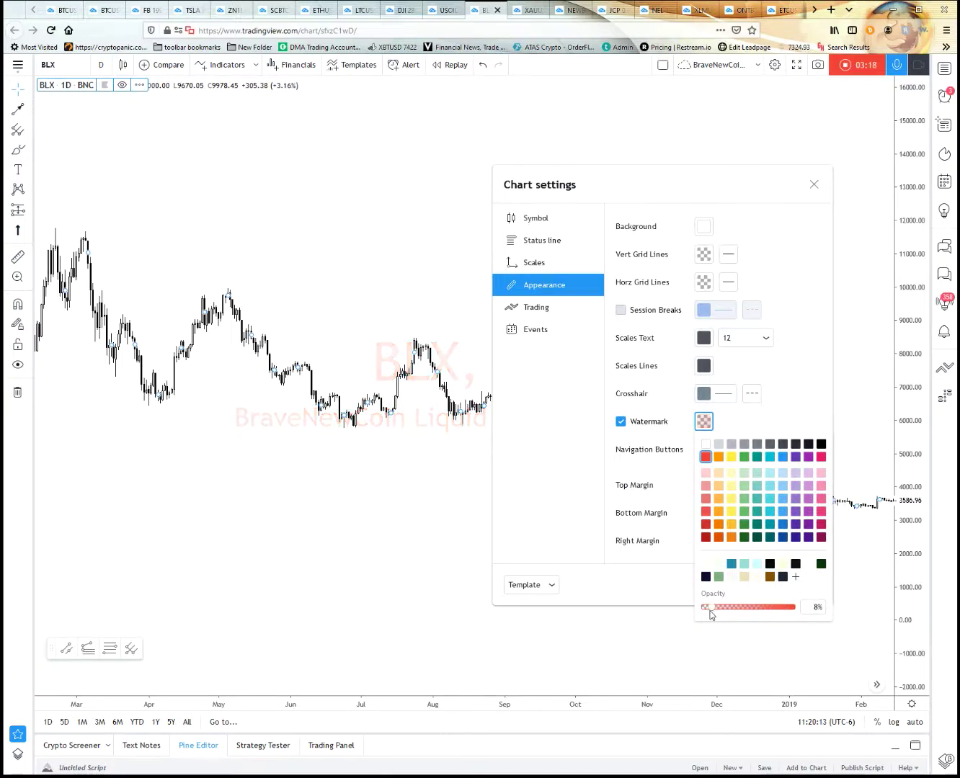
pyautogui.click(764, 418)
pyautogui.click(619, 422)
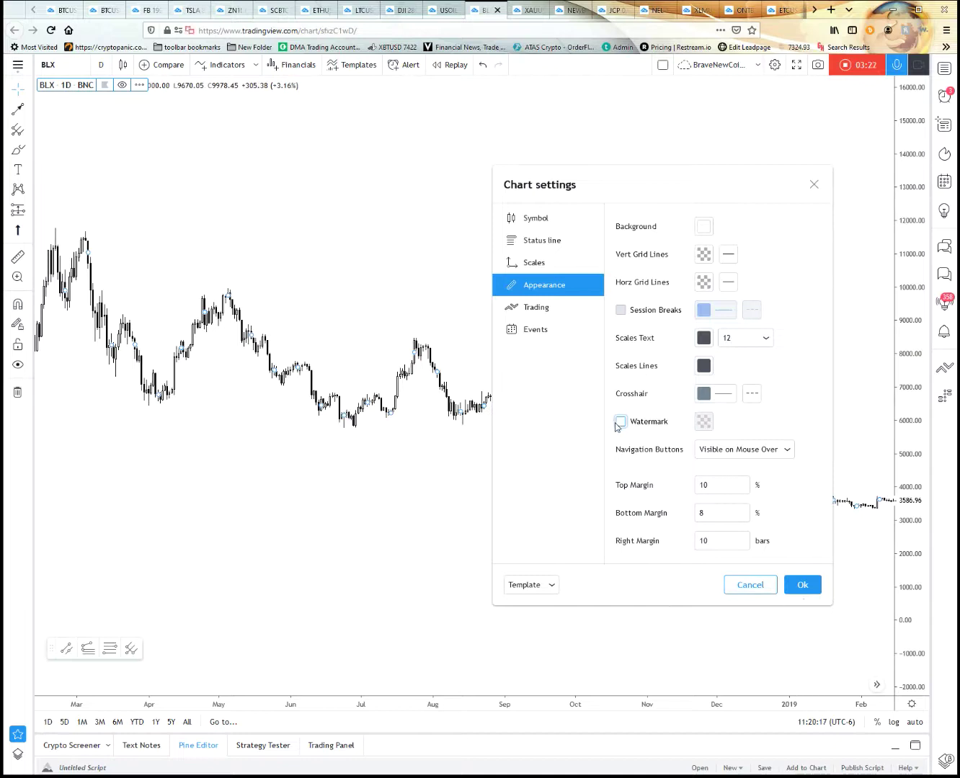
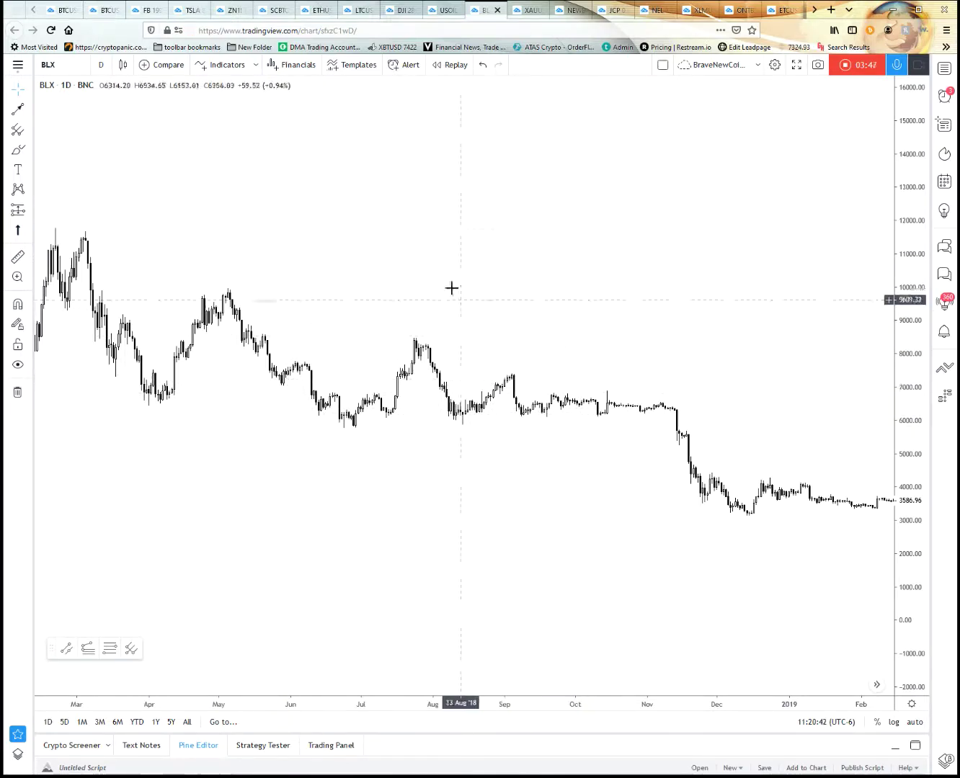
# - Save the chart's current black-and-white look as a color theme named "BW (clean)"
pyautogui.rightClick(424, 231)
pyautogui.moveTo(526, 425)
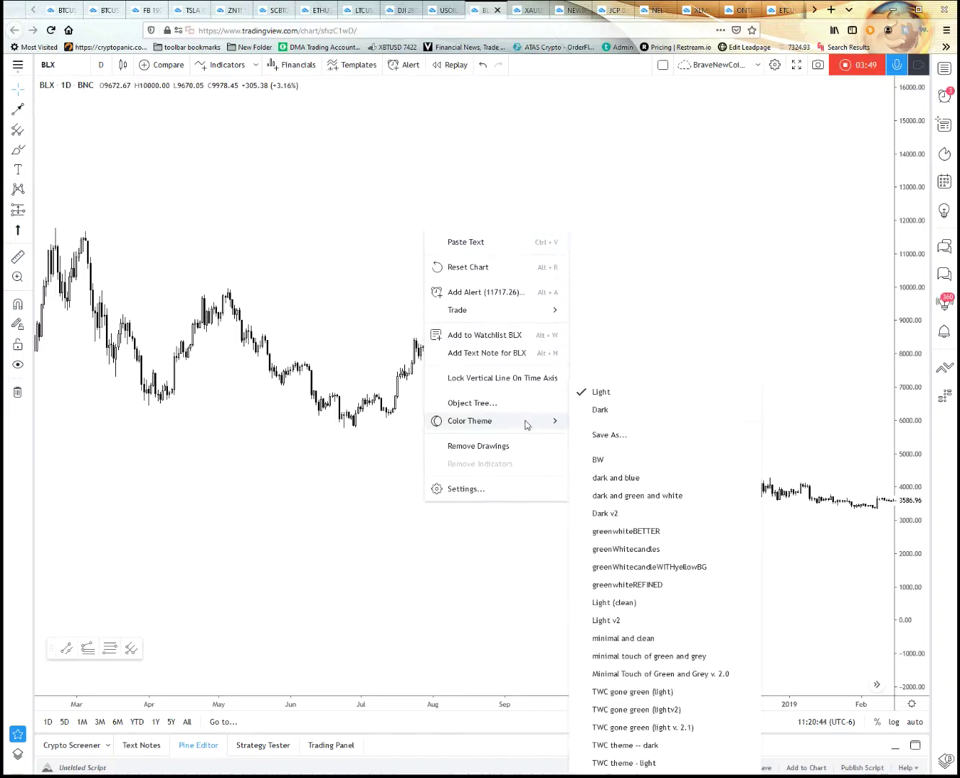
pyautogui.click(600, 433)
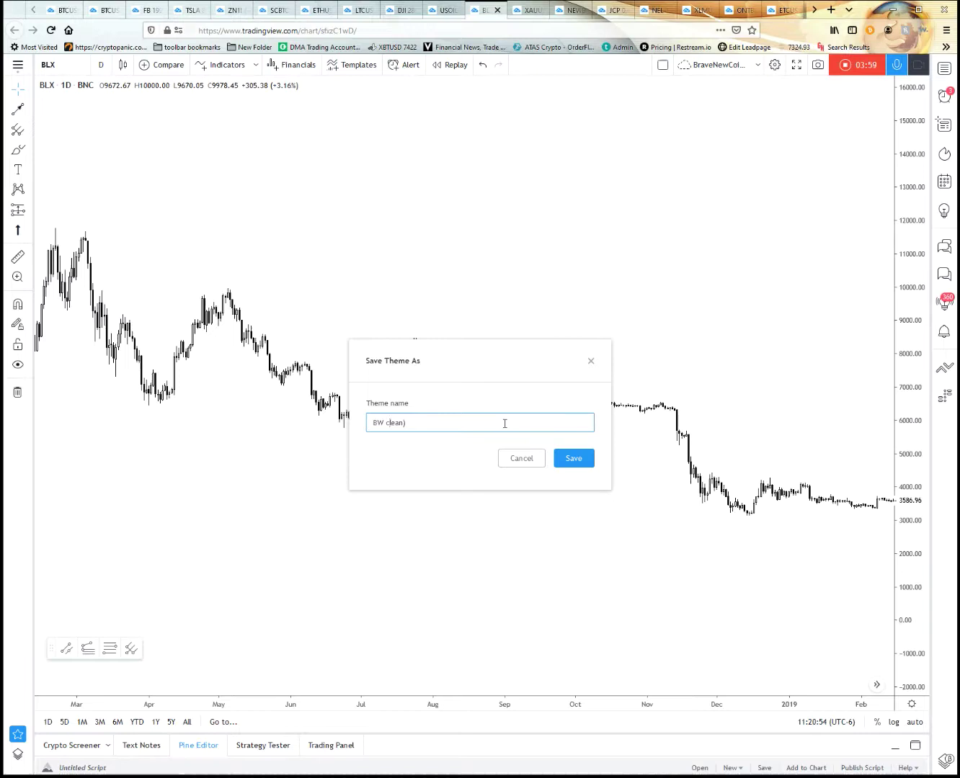
pyautogui.click(570, 456)
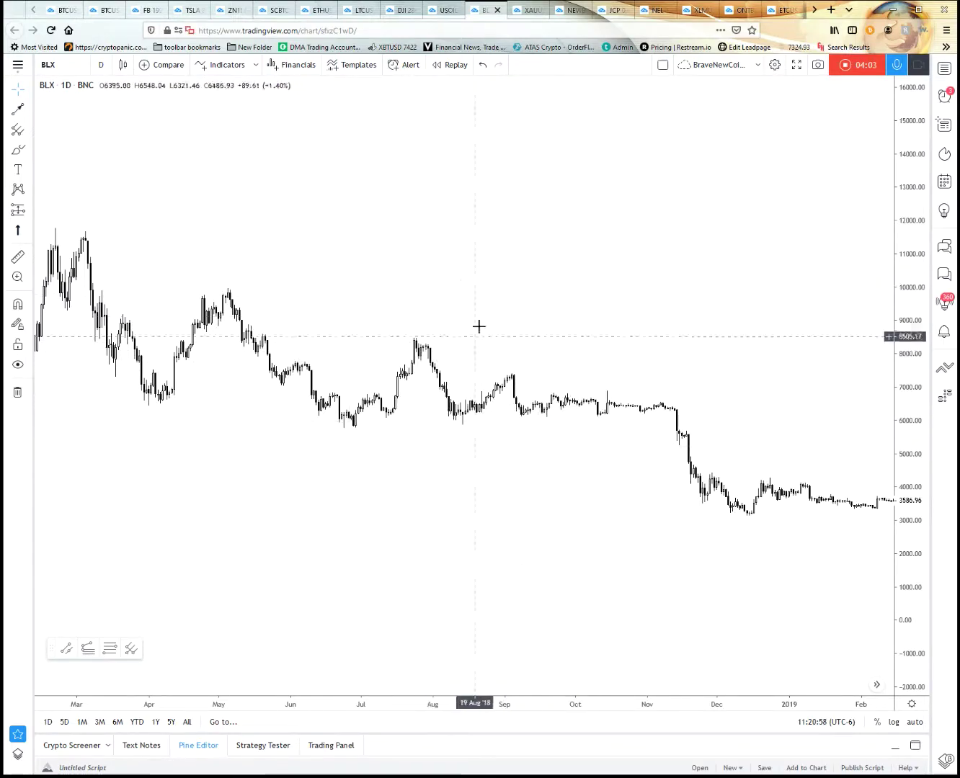
# - Reset the chart view and examine the black-and-white candles up close
pyautogui.rightClick(300, 172)
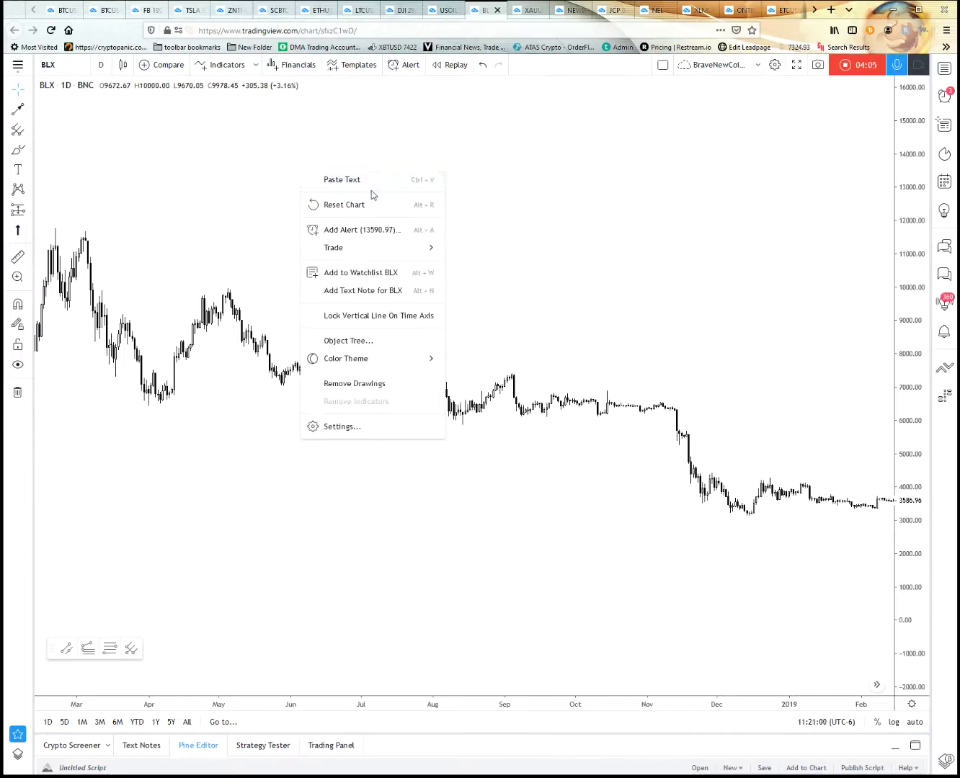
pyautogui.click(369, 205)
pyautogui.scroll(5, 490, 214)
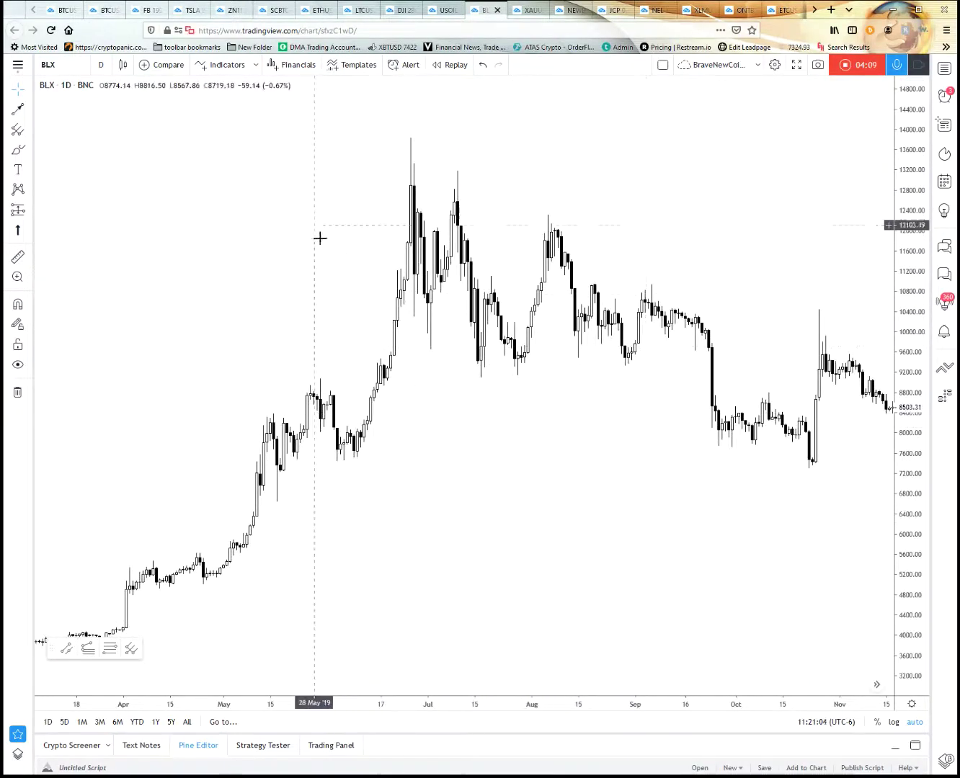
# - Apply the default Dark color theme and look over the recolored chart
pyautogui.rightClick(320, 157)
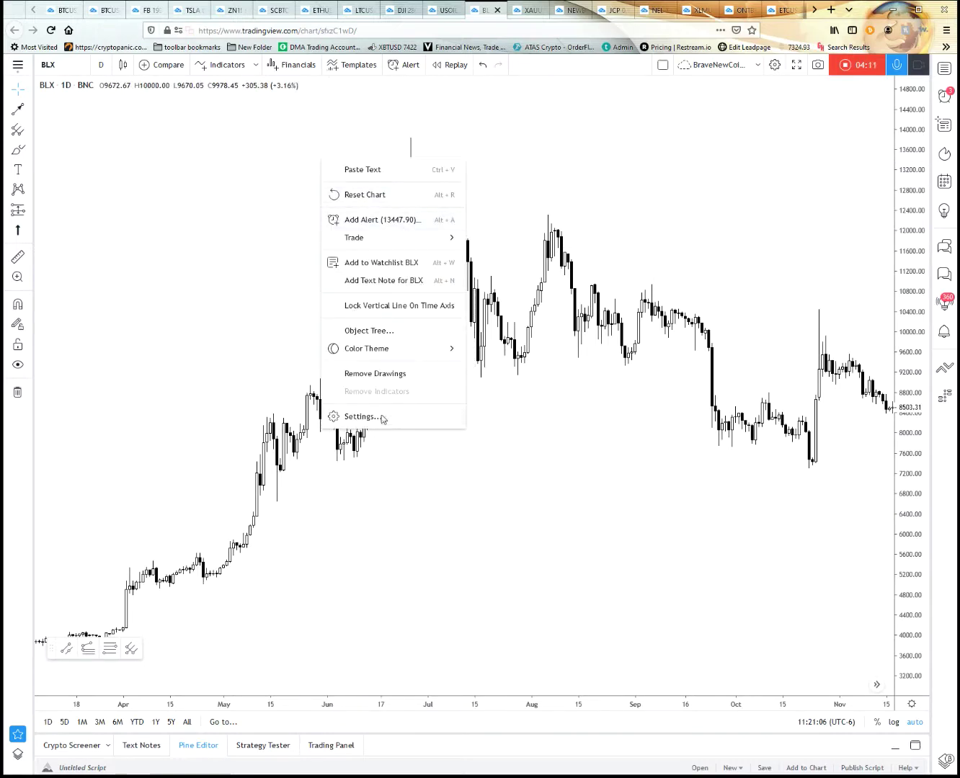
pyautogui.moveTo(404, 355)
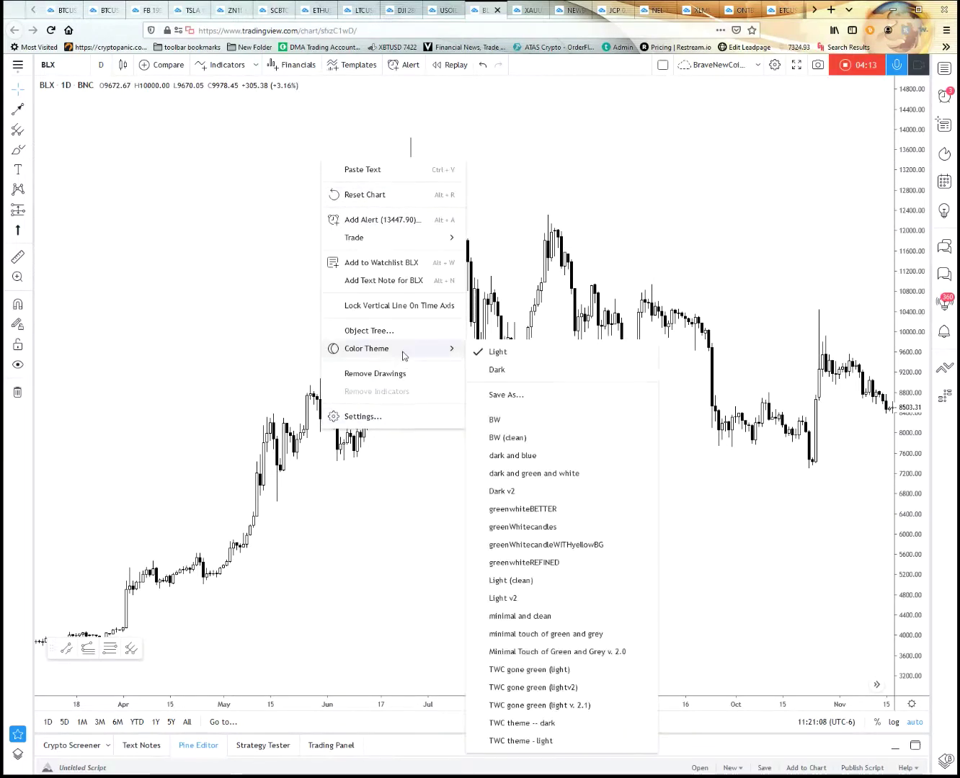
pyautogui.click(507, 370)
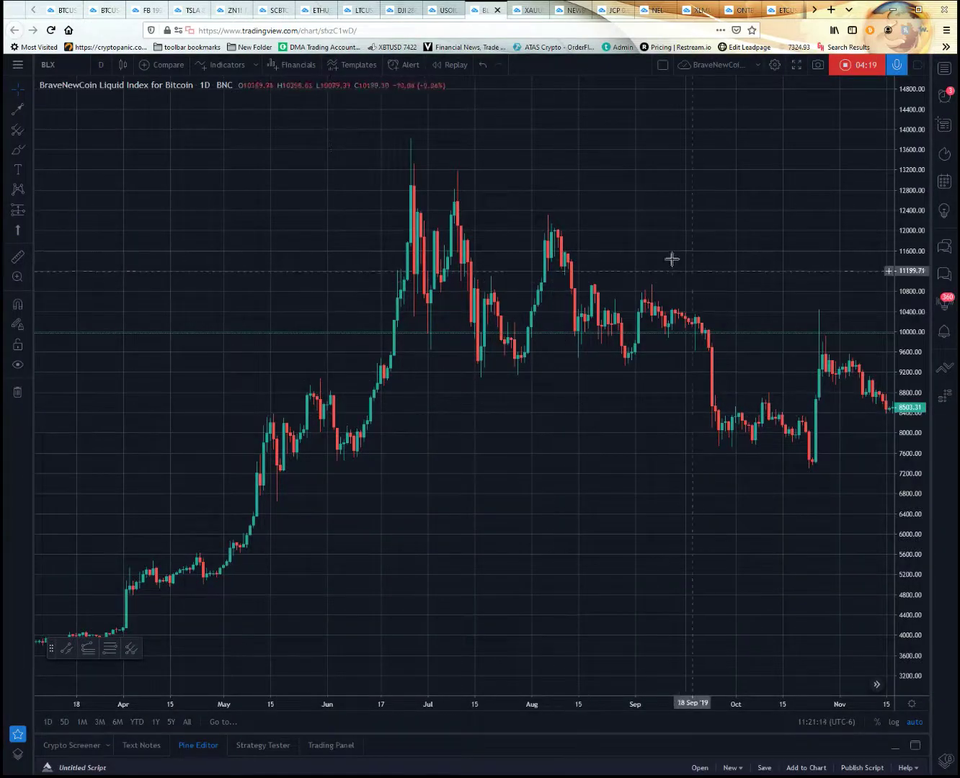
pyautogui.moveTo(742, 326); pyautogui.dragTo(683, 315)
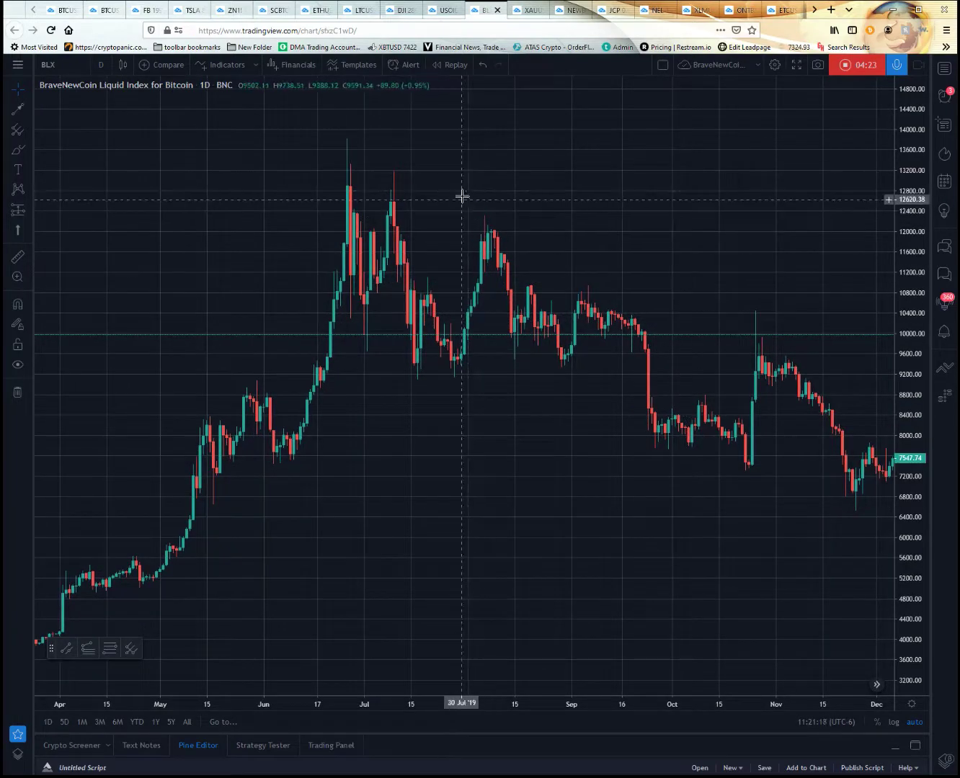
# - Apply the saved BW (clean) color theme and check the candles at different zoom levels
pyautogui.rightClick(464, 169)
pyautogui.moveTo(536, 363)
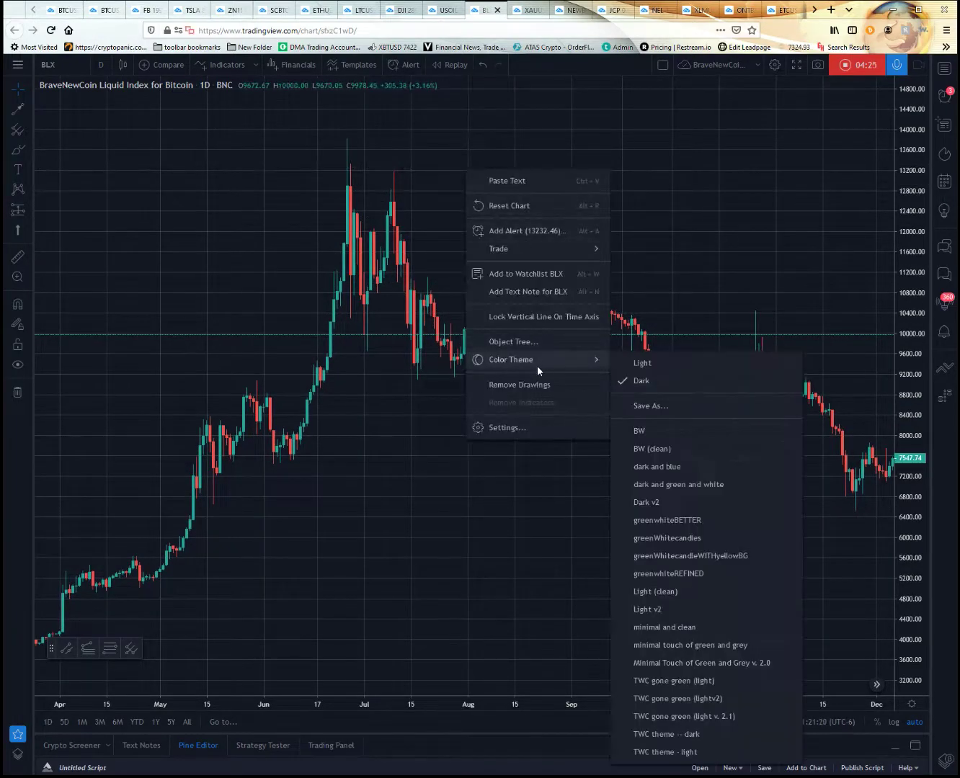
pyautogui.click(651, 450)
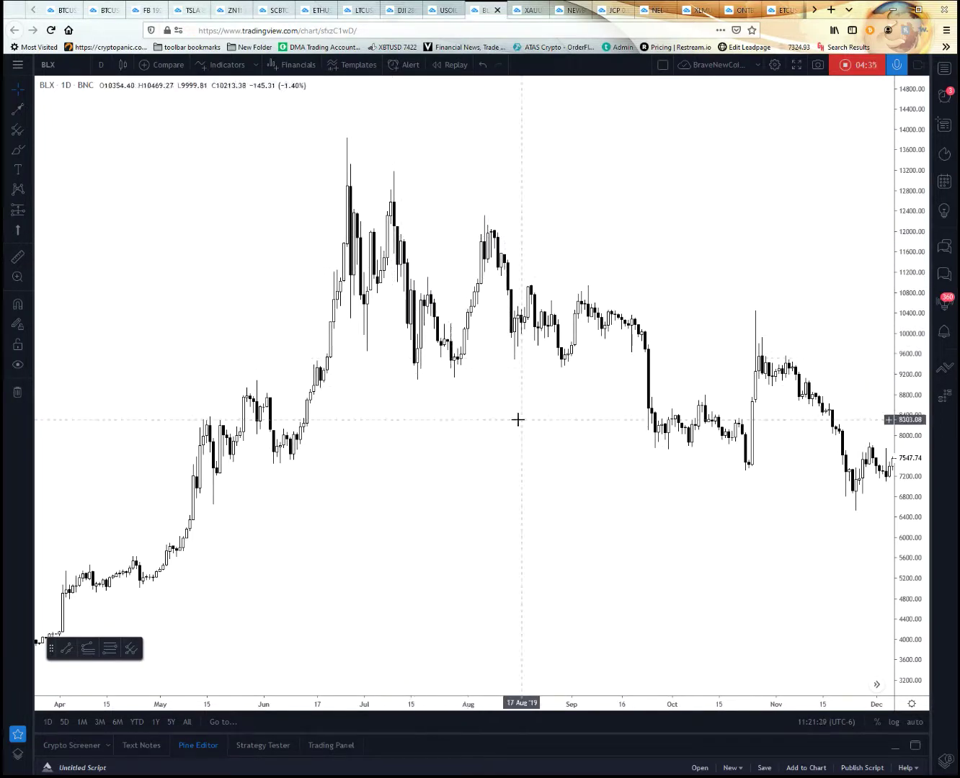
pyautogui.moveTo(542, 440); pyautogui.dragTo(565, 452)
pyautogui.scroll(2, 557, 439)
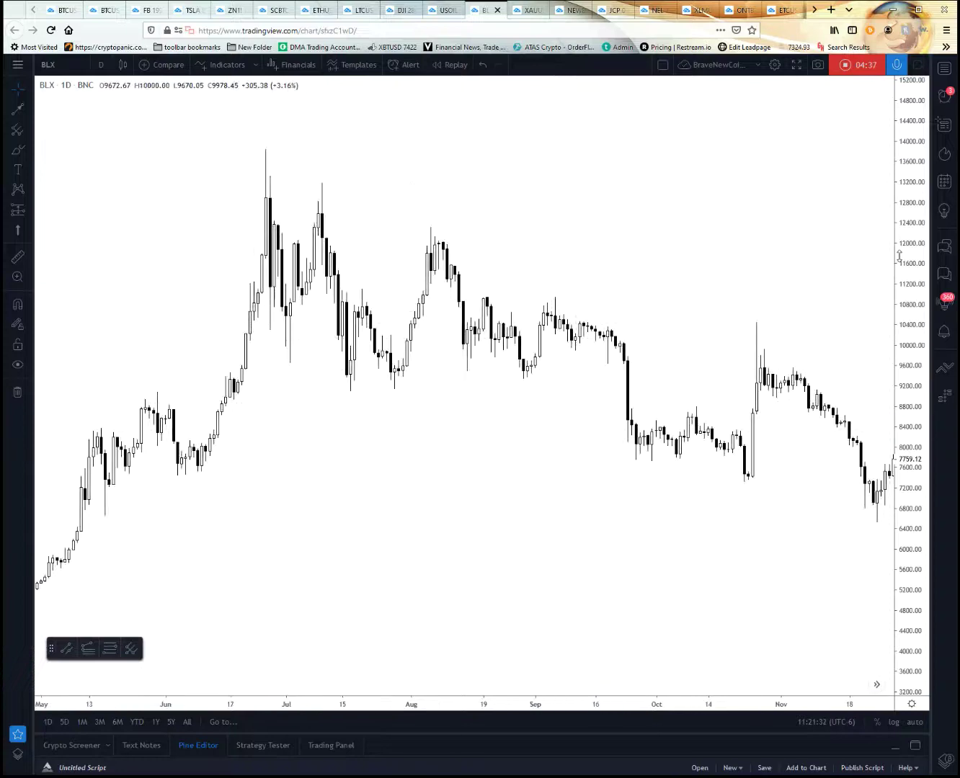
pyautogui.scroll(-2, 693, 403)
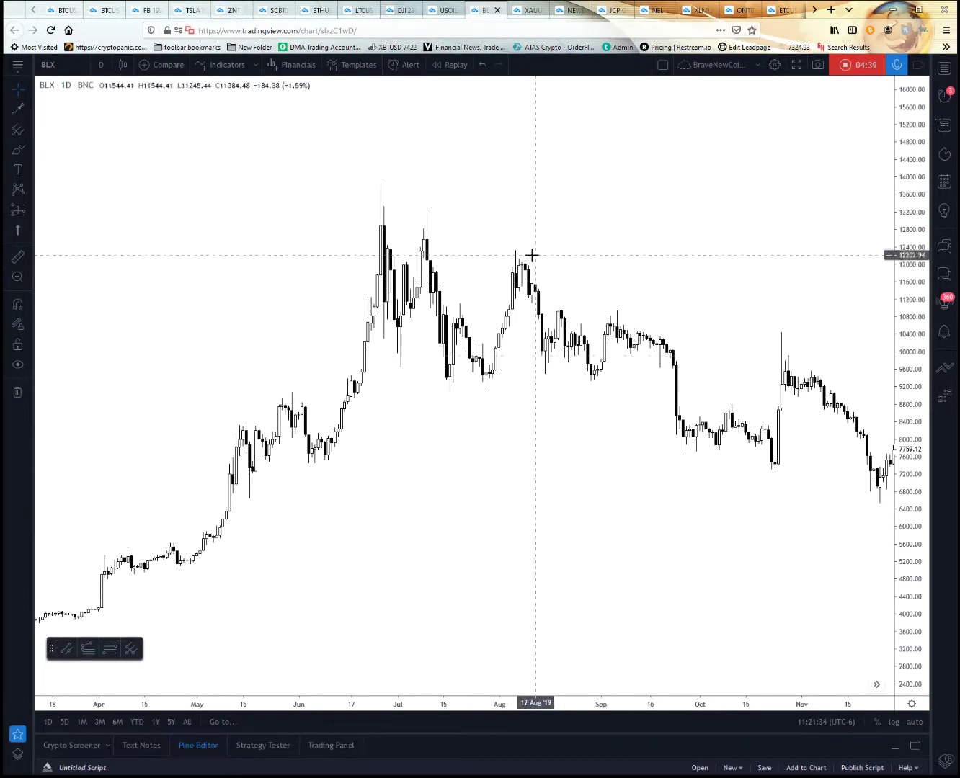
# - Apply the saved Dark v2 color theme to the chart and look over the result
pyautogui.rightClick(473, 177)
pyautogui.moveTo(568, 367)
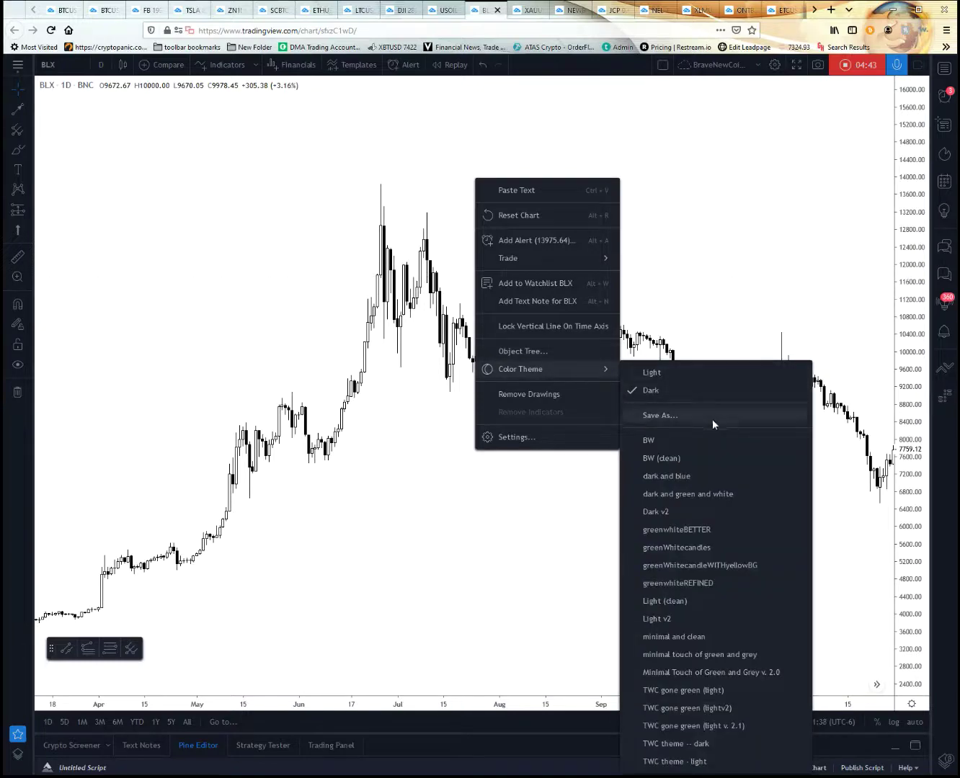
pyautogui.click(697, 509)
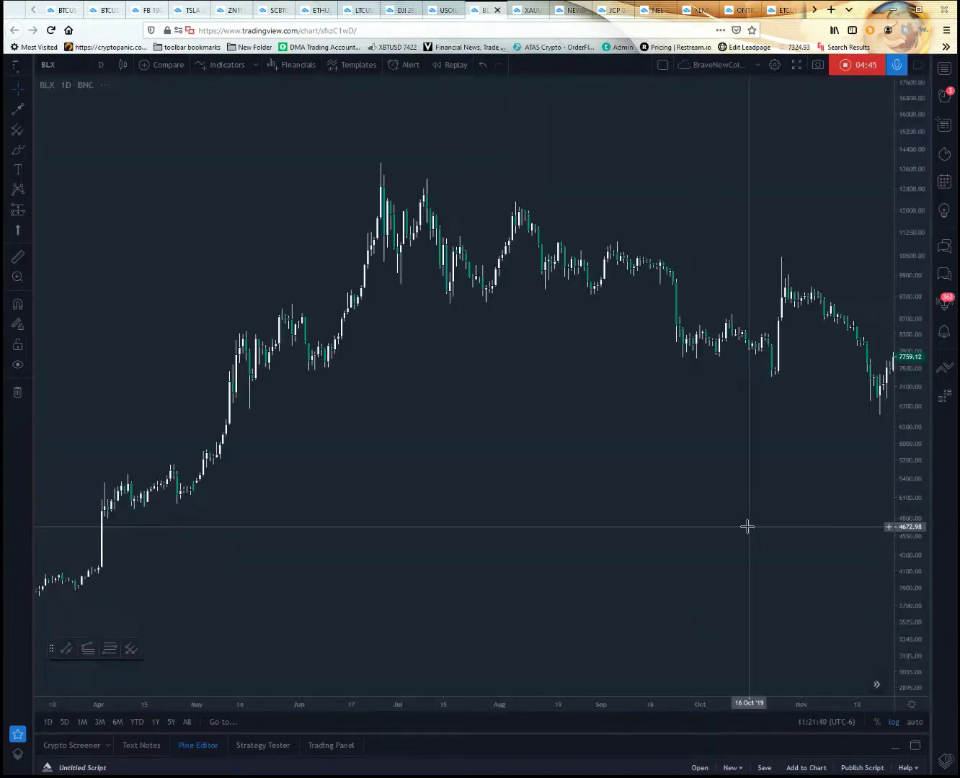
pyautogui.moveTo(737, 434); pyautogui.dragTo(645, 462)
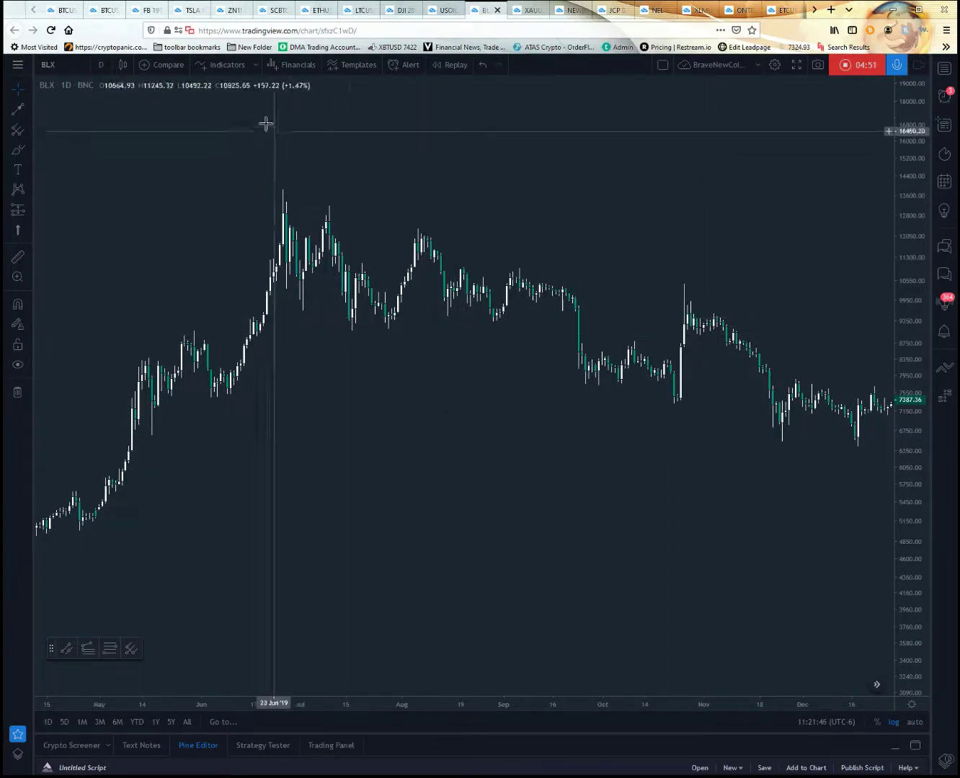
# - Search the indicators for "rsi" and add the built-in Relative Strength Index to the chart
pyautogui.click(228, 64)
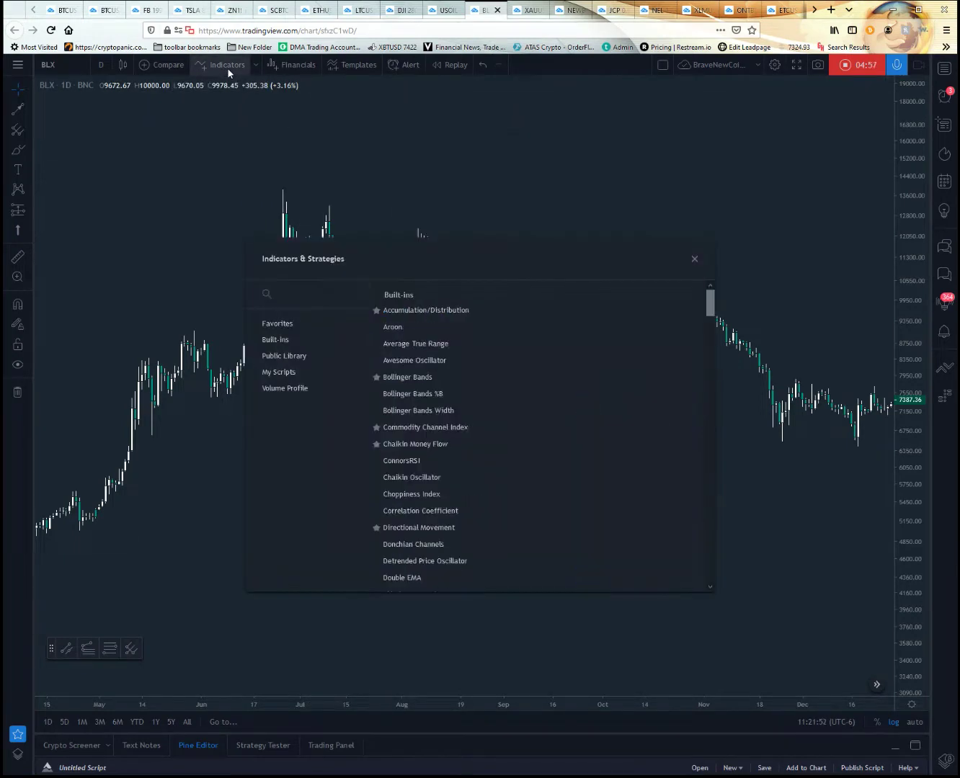
pyautogui.click(309, 294)
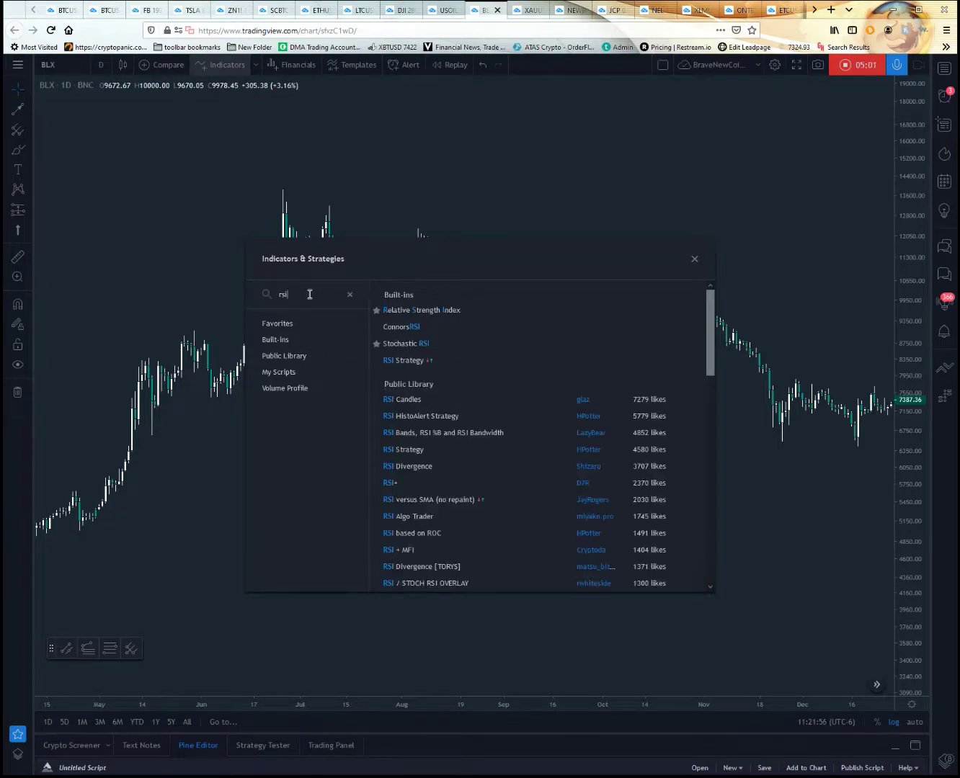
pyautogui.click(418, 310)
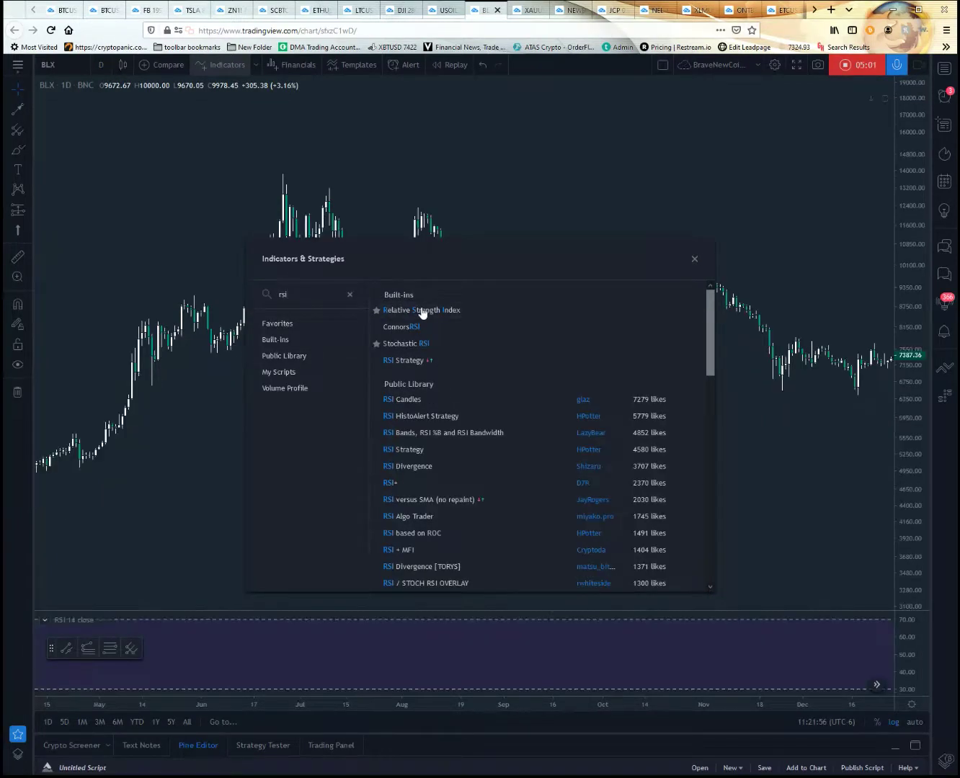
pyautogui.click(693, 261)
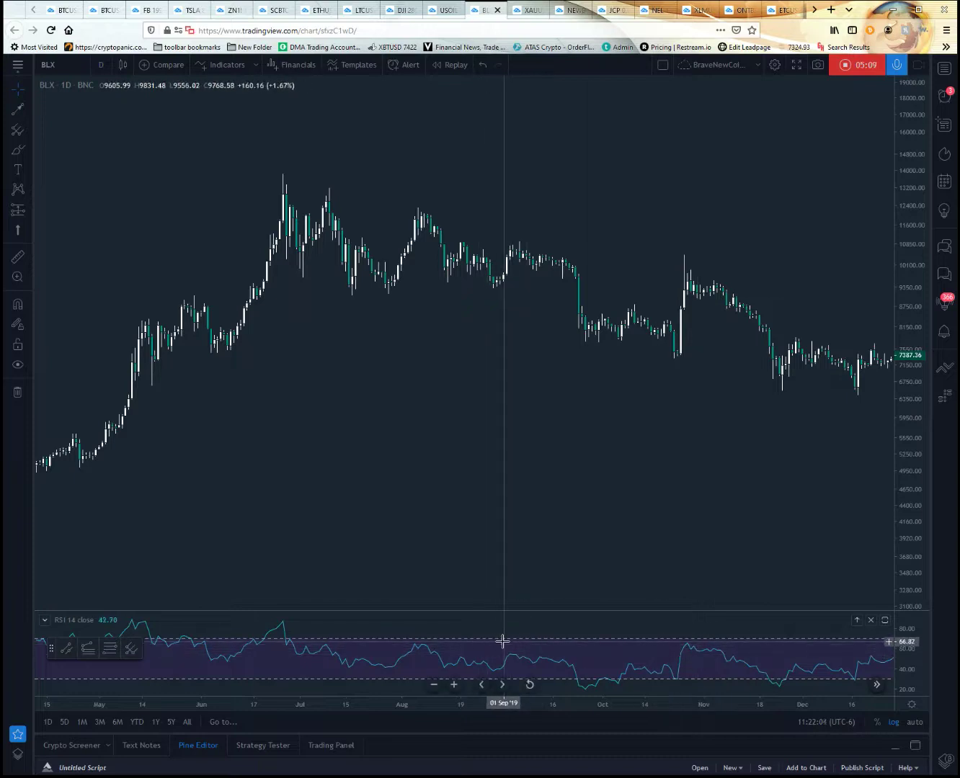
# - In the RSI indicator's style settings, make the RSI line white and thicker
pyautogui.doubleClick(439, 643)
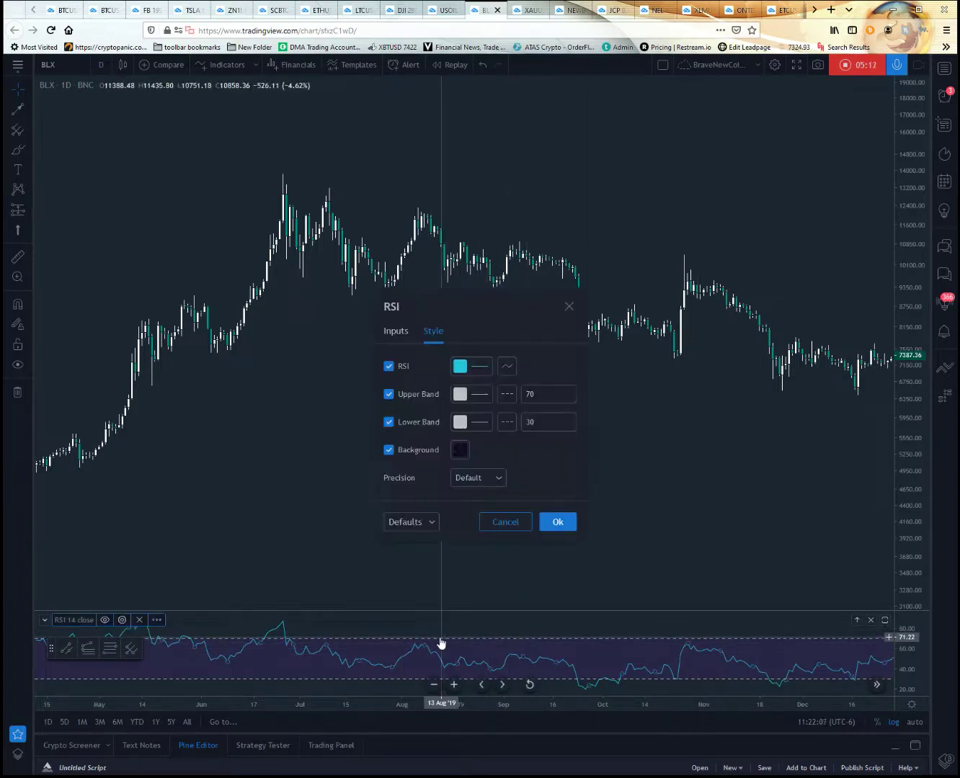
pyautogui.click(472, 368)
pyautogui.click(462, 389)
pyautogui.click(531, 356)
pyautogui.click(415, 396)
pyautogui.click(416, 392)
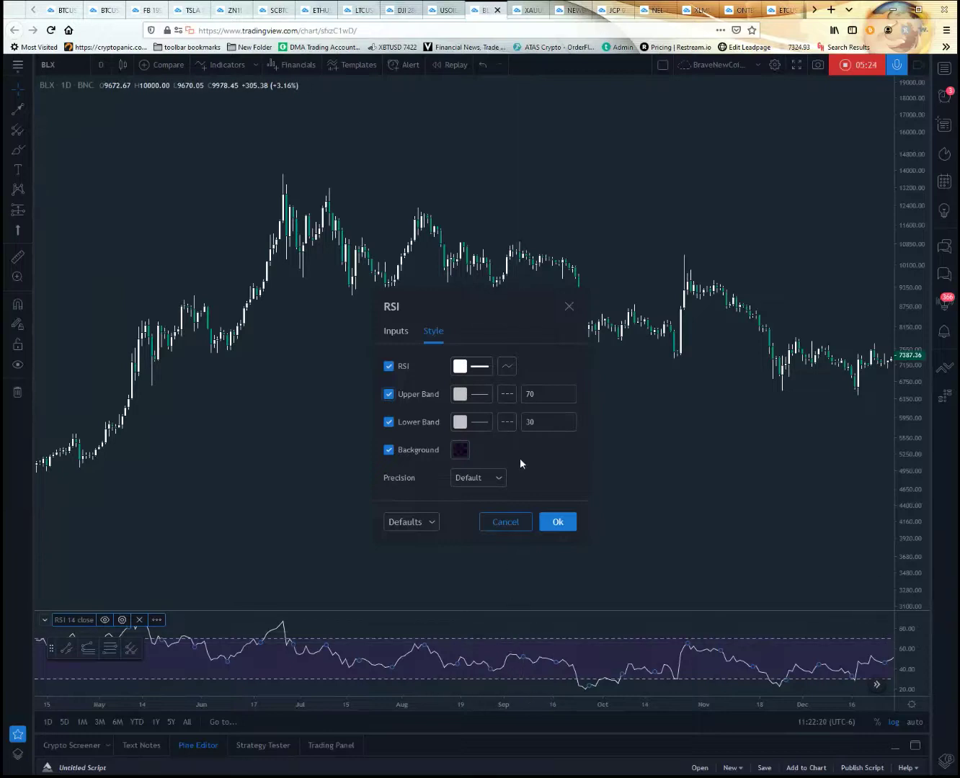
# - Change the RSI background to teal at 10% opacity and apply the style settings
pyautogui.click(459, 451)
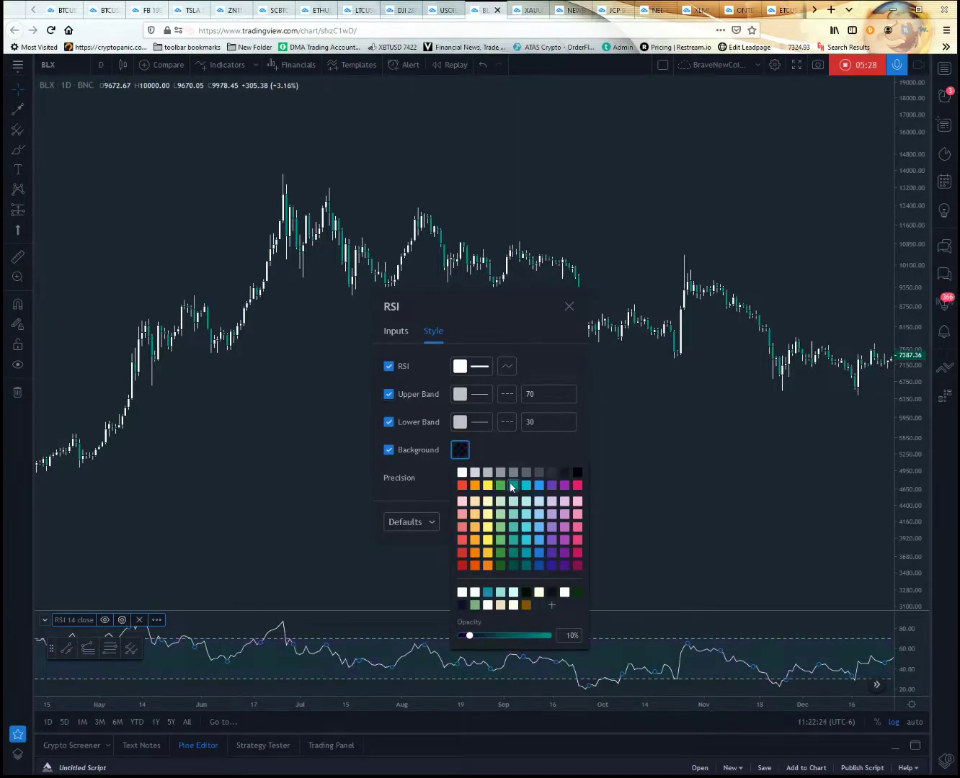
pyautogui.click(499, 446)
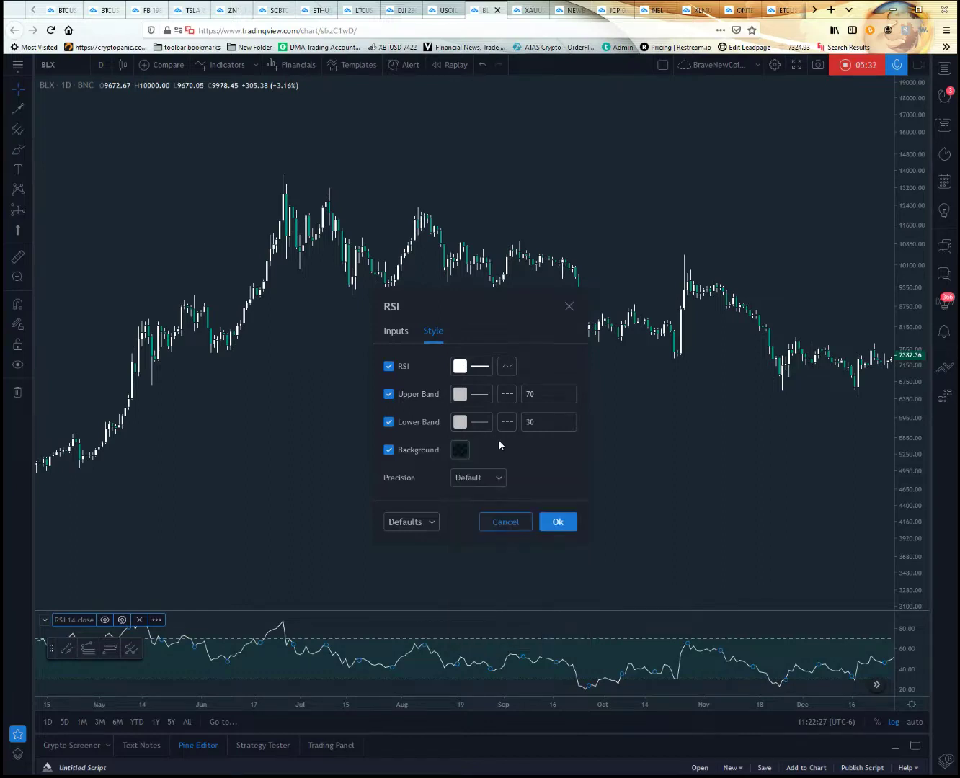
pyautogui.click(558, 523)
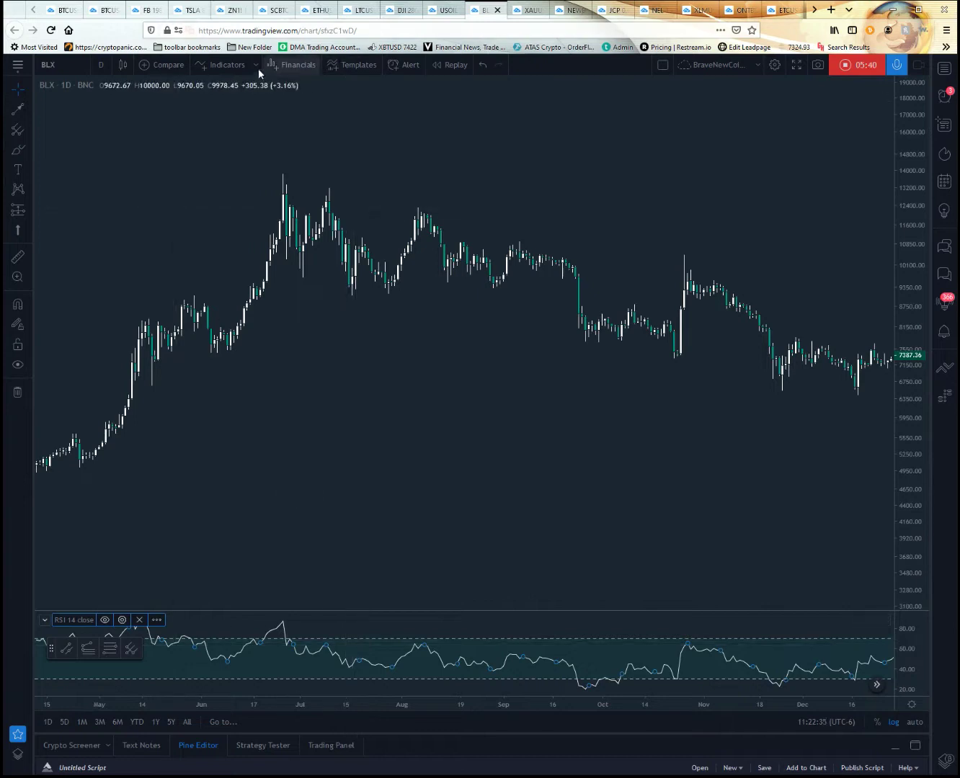
# - Search the indicators for "macd" and add the built-in MACD to the chart
pyautogui.click(229, 64)
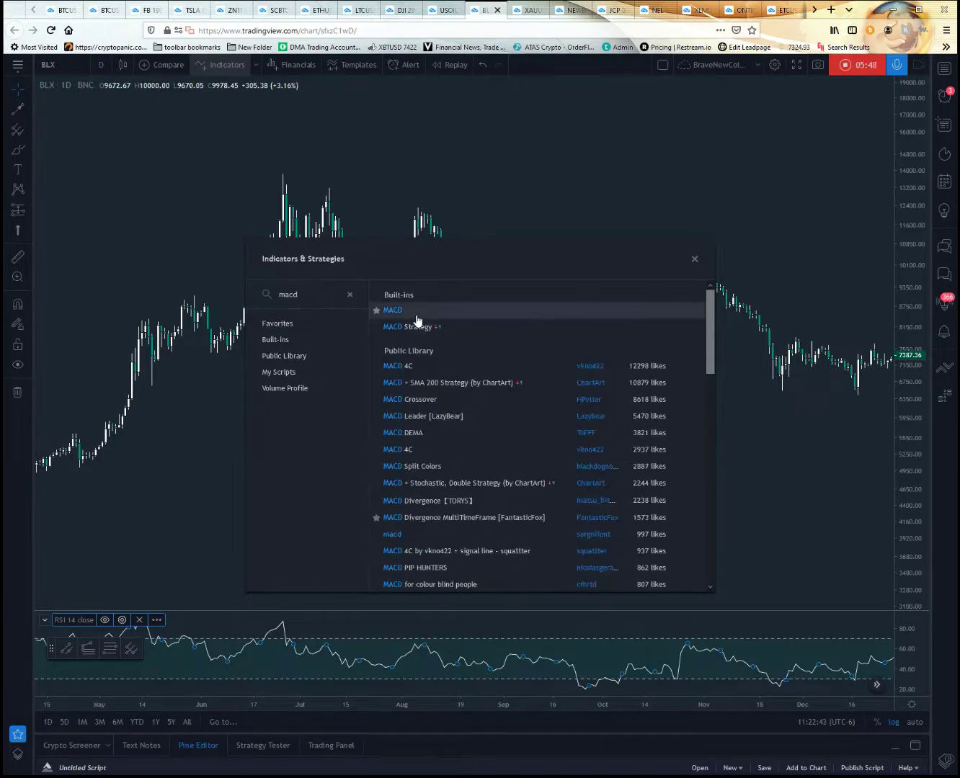
pyautogui.click(416, 311)
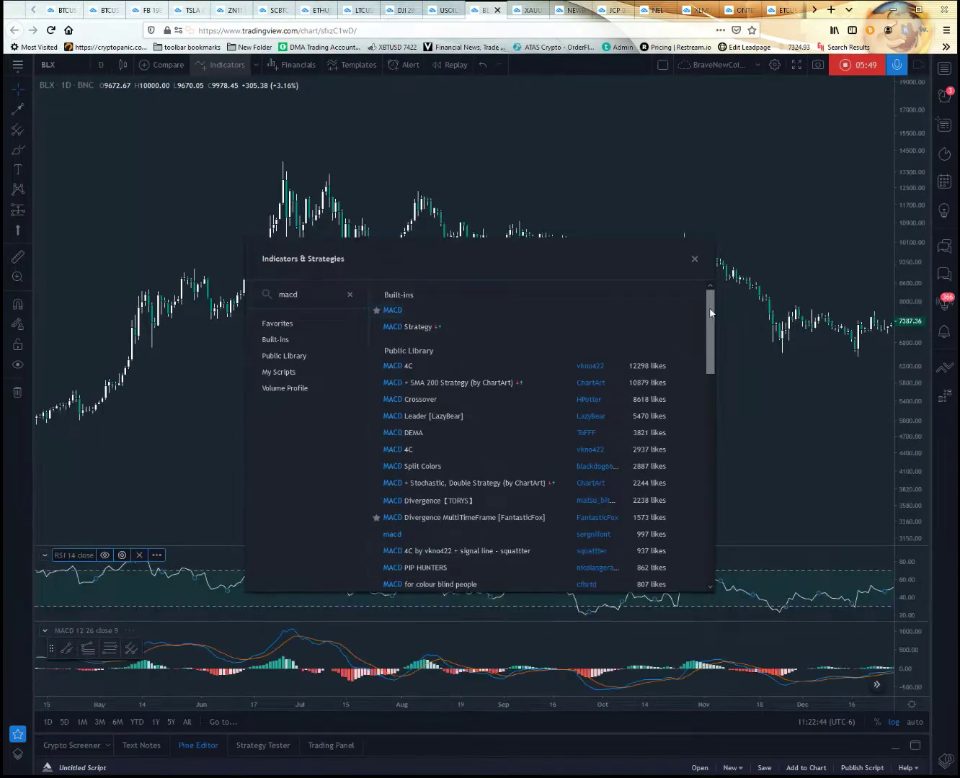
pyautogui.click(693, 259)
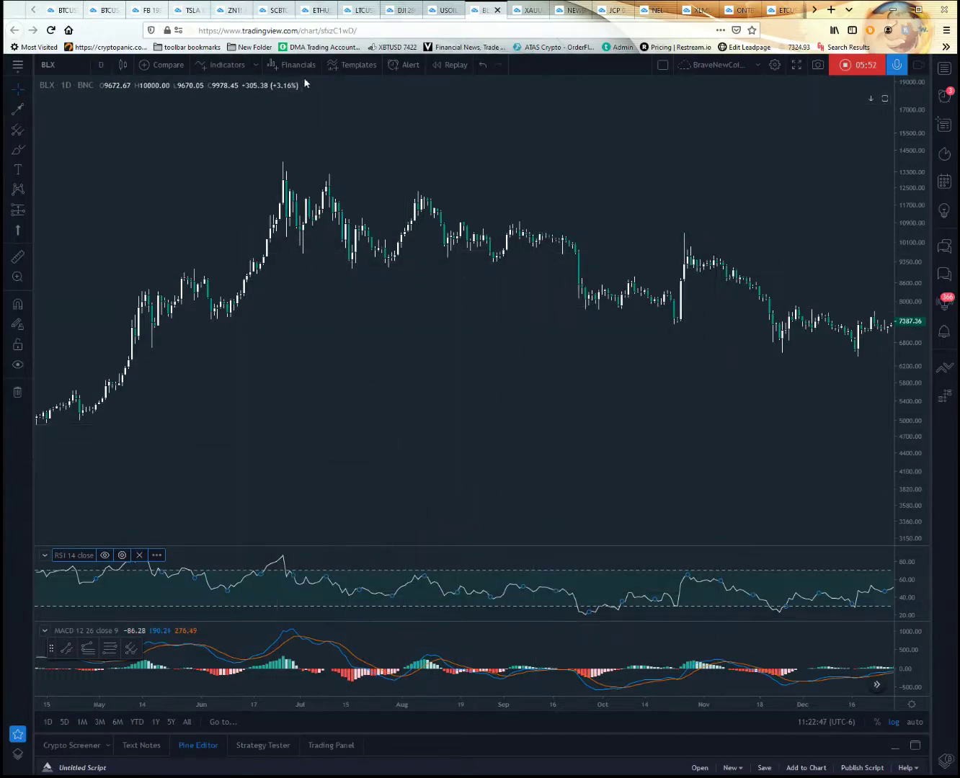
# - Search the indicators for "td" and add the most-liked TD Sequential from the public library to the chart
pyautogui.click(228, 65)
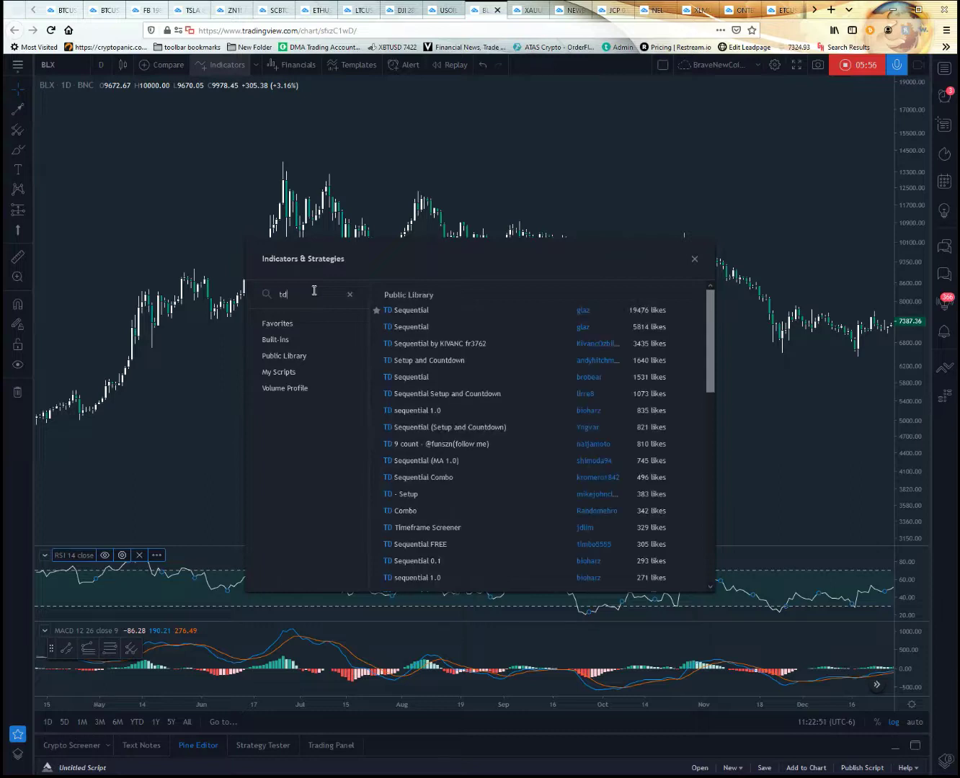
pyautogui.click(430, 311)
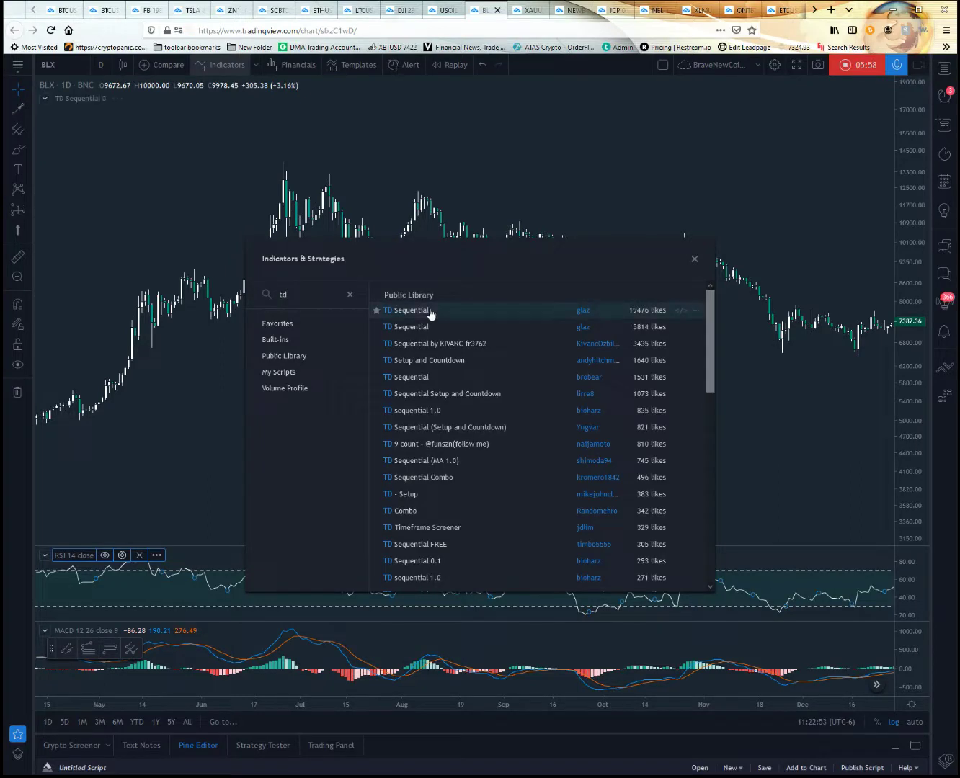
pyautogui.click(693, 258)
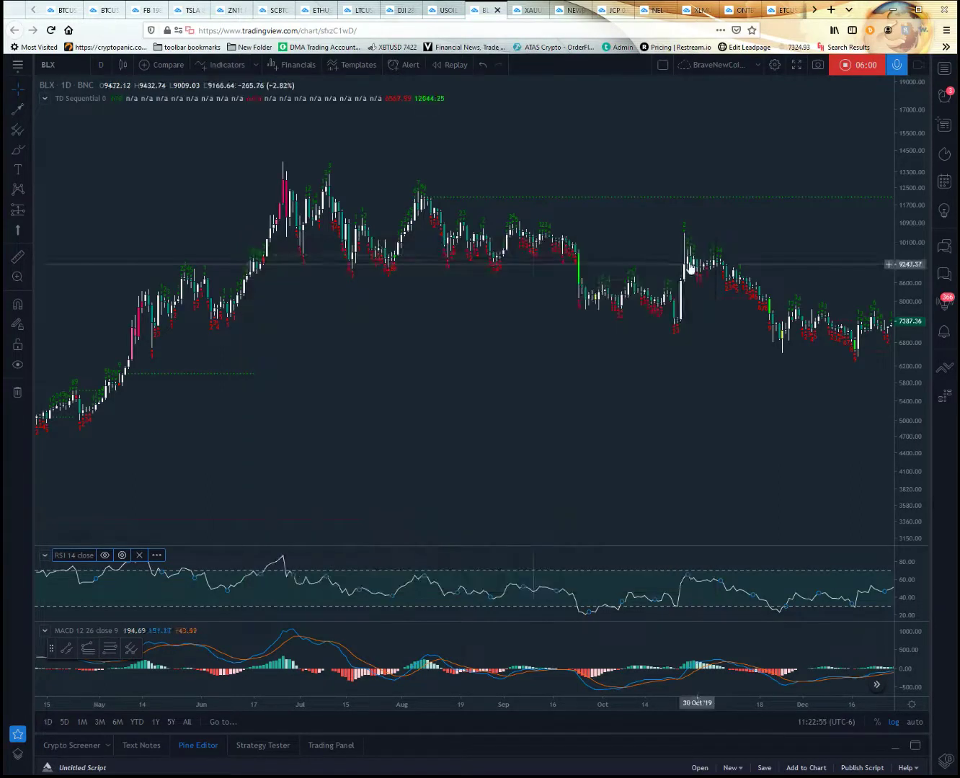
# - Search the indicators for "ema" and add the built-in Moving Average Exponential to the chart
pyautogui.click(230, 65)
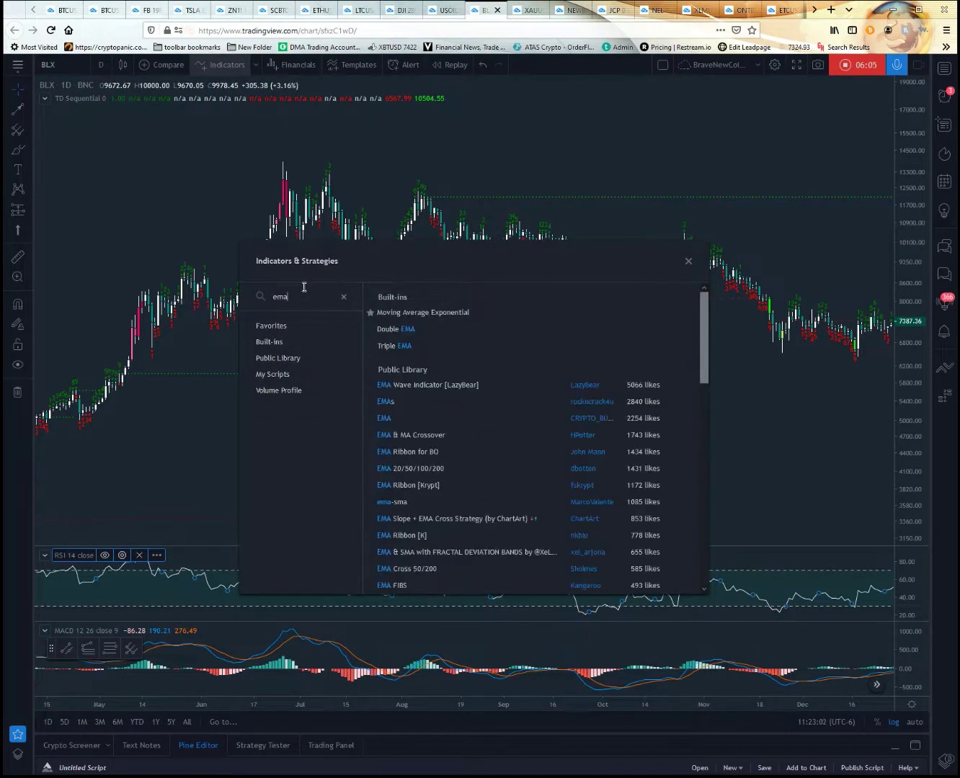
pyautogui.click(443, 317)
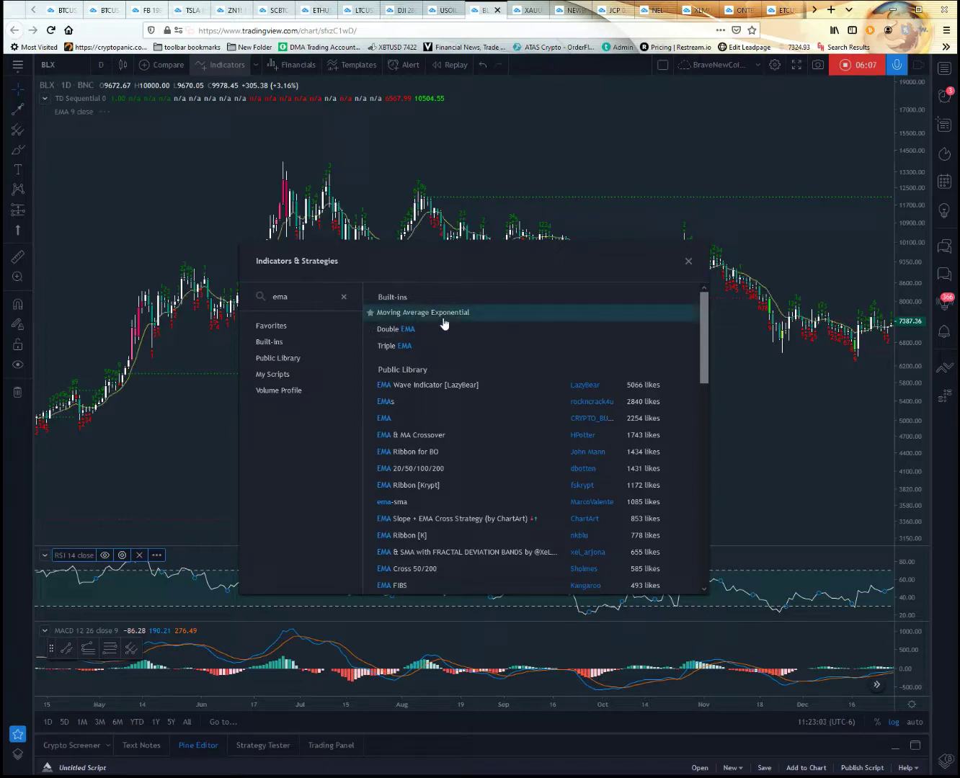
pyautogui.click(688, 262)
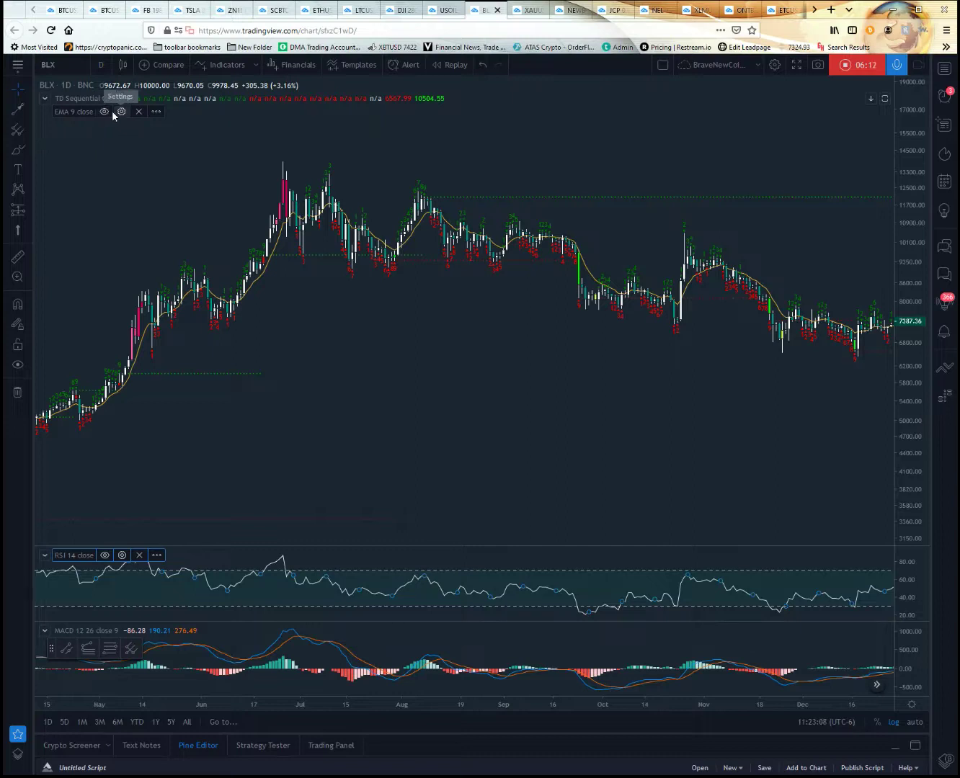
# - Set the EMA indicator's length to 21 and apply the settings
pyautogui.click(120, 111)
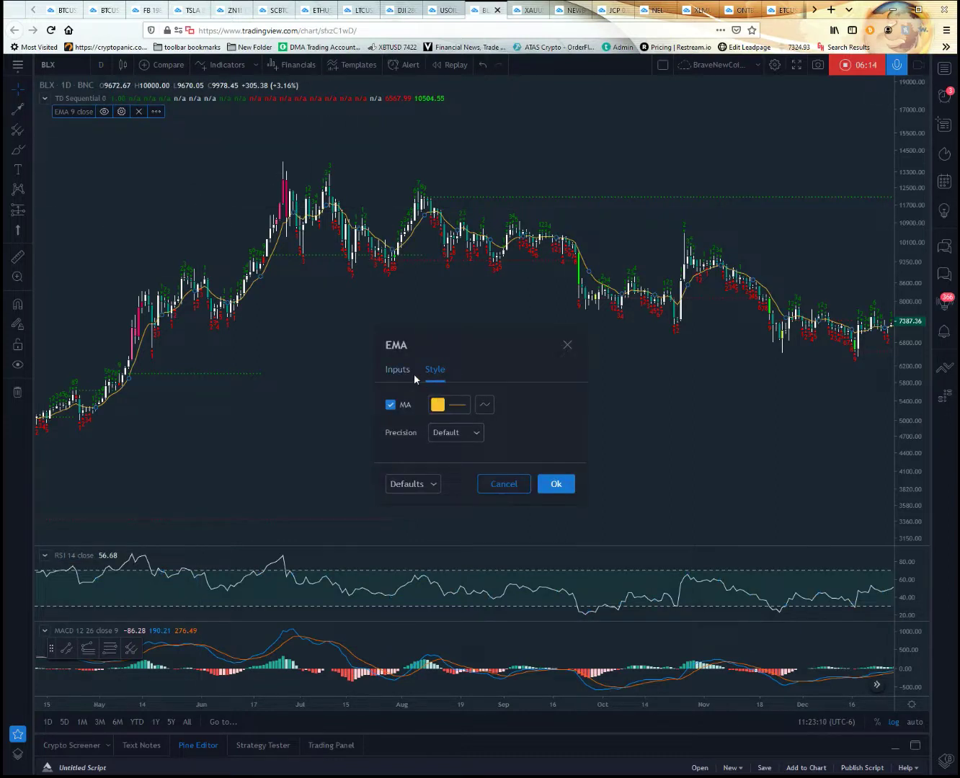
pyautogui.click(397, 369)
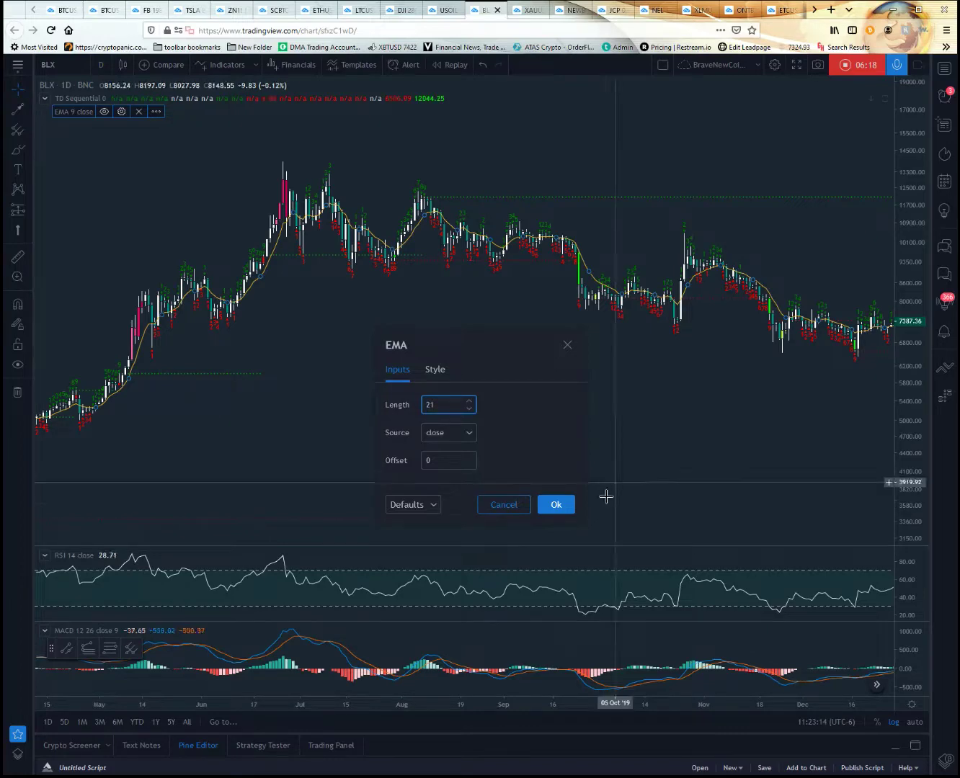
pyautogui.click(560, 505)
# - Change the EMA line's color to white in its style settings and apply
pyautogui.moveTo(668, 412); pyautogui.dragTo(639, 413)
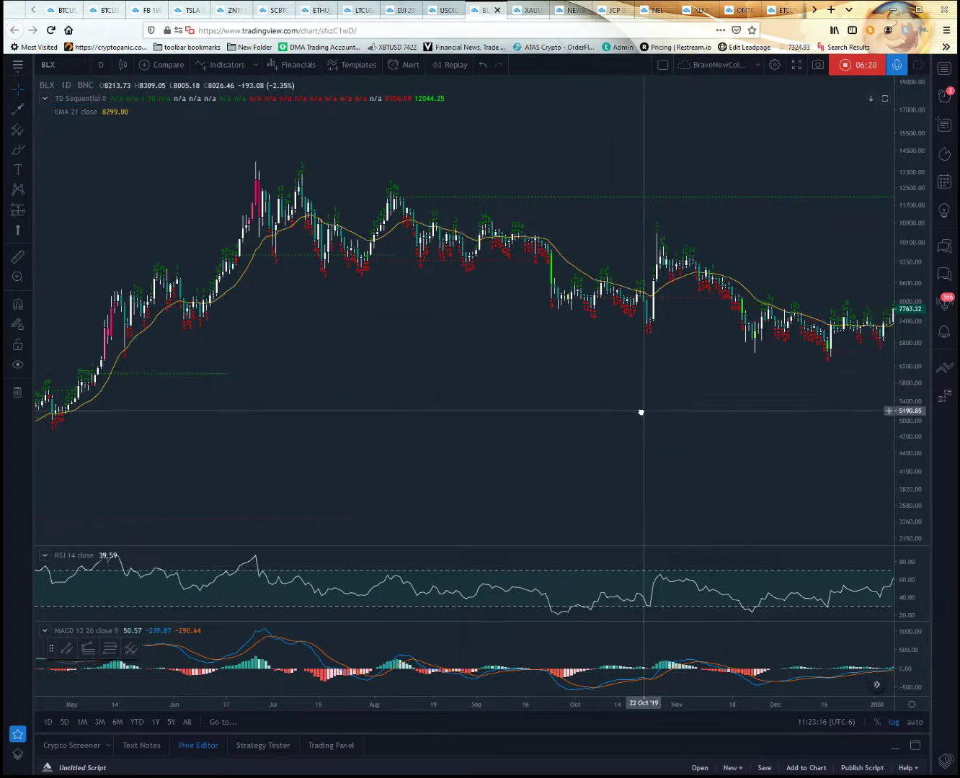
pyautogui.moveTo(422, 430); pyautogui.dragTo(422, 431)
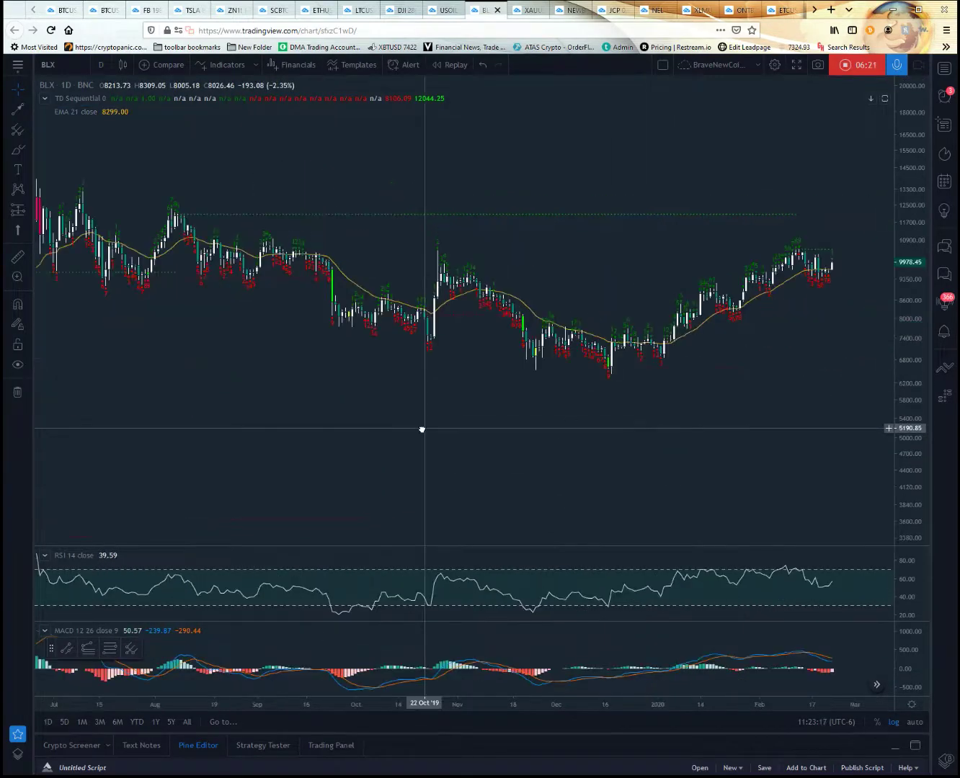
pyautogui.doubleClick(528, 315)
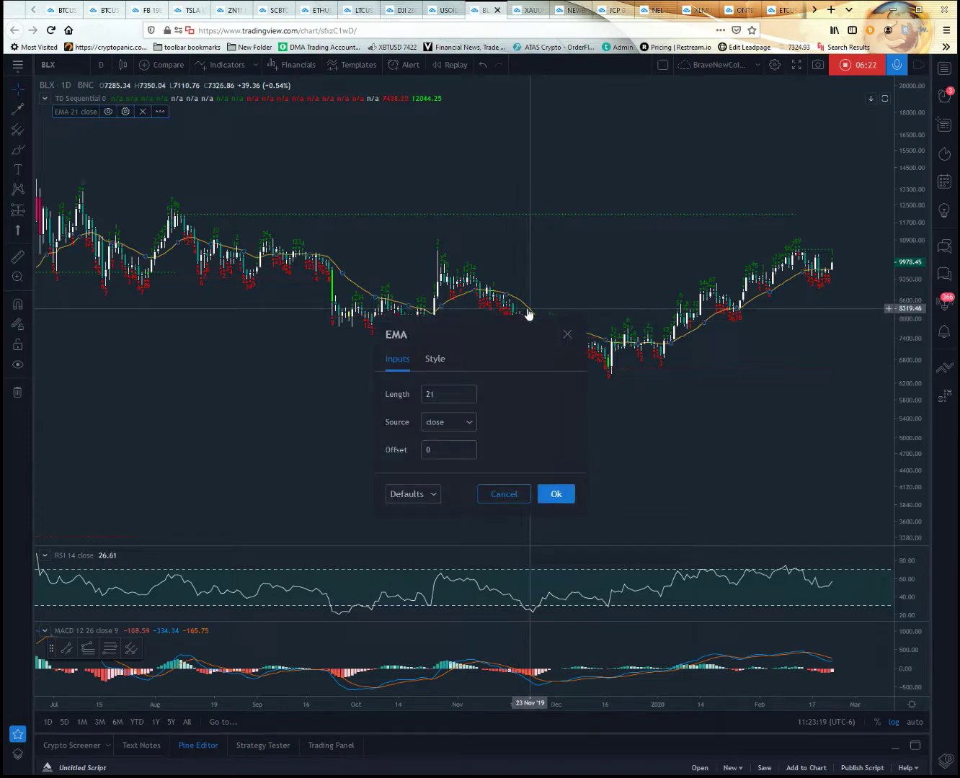
pyautogui.click(433, 359)
pyautogui.click(446, 396)
pyautogui.click(439, 416)
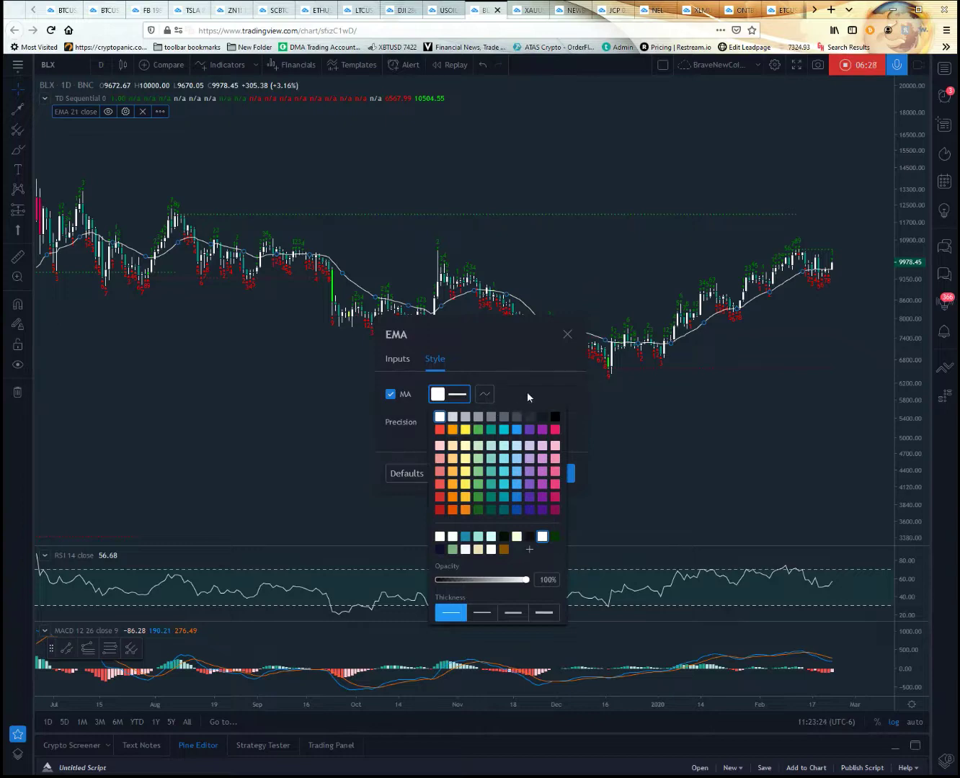
pyautogui.click(527, 396)
pyautogui.click(559, 472)
# - Shrink the MACD and RSI panes to enlarge the price chart, and hide the TD Sequential indicator
pyautogui.scroll(-2, 517, 446)
pyautogui.scroll(-2, 517, 446)
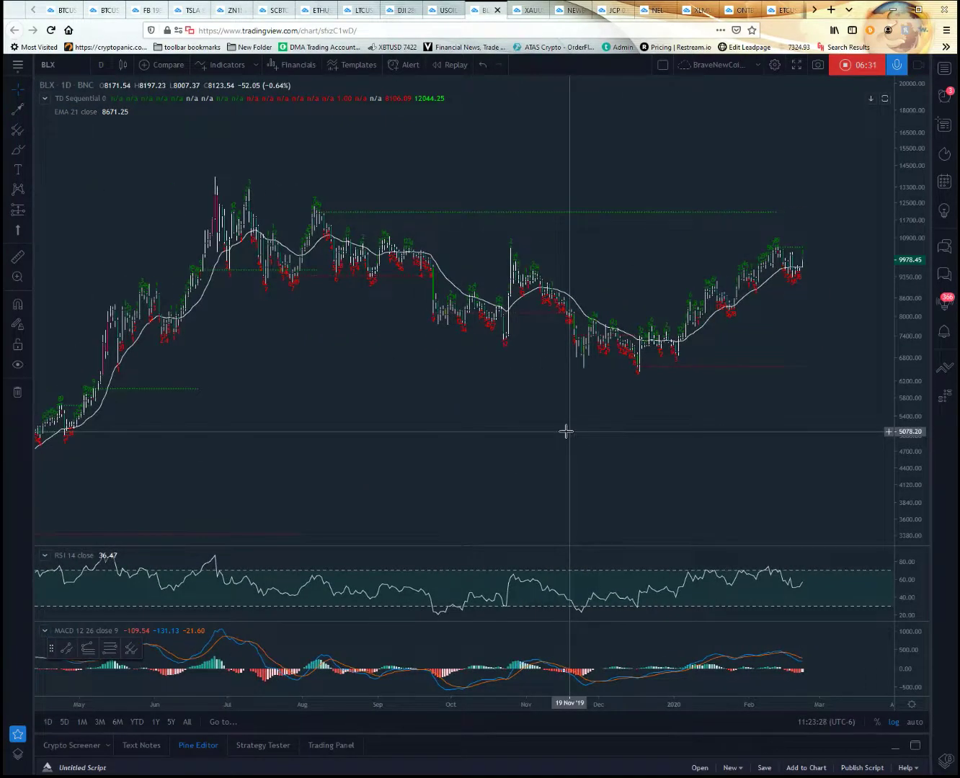
pyautogui.moveTo(557, 620); pyautogui.dragTo(559, 657)
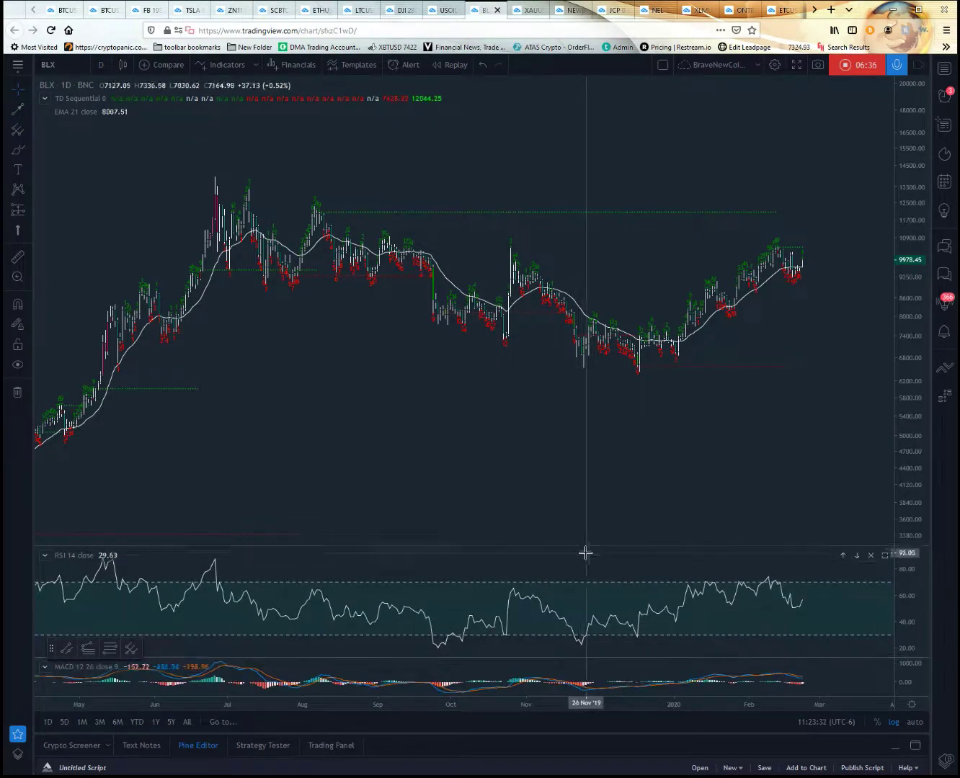
pyautogui.moveTo(586, 550); pyautogui.dragTo(593, 600)
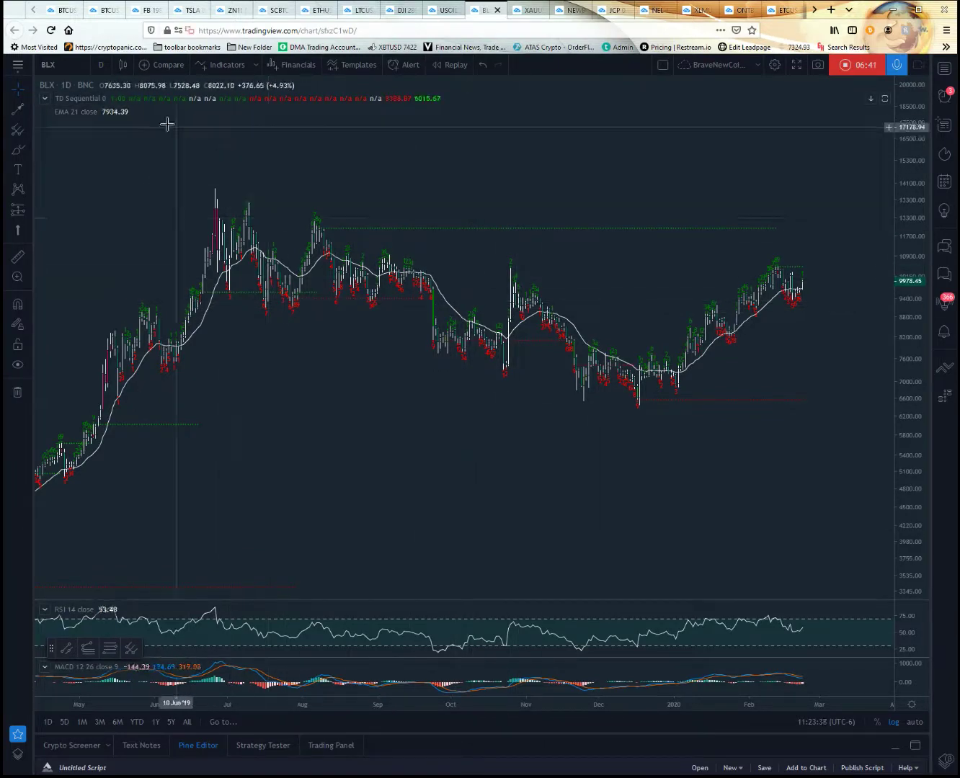
pyautogui.click(117, 99)
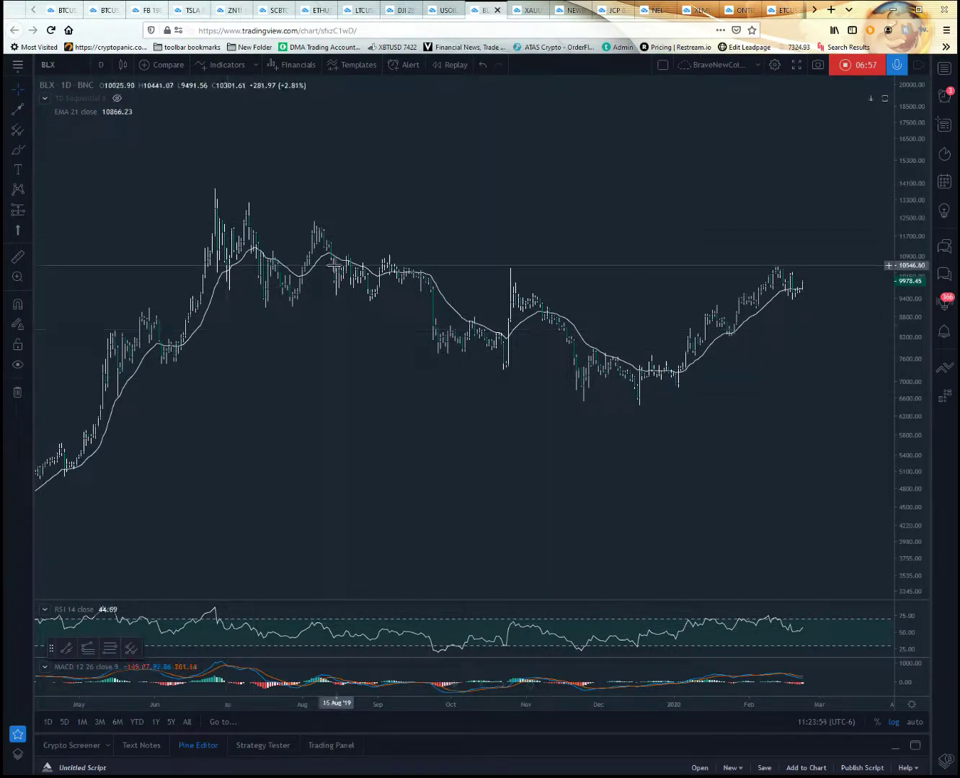
# - Save the current indicators as an indicator template named "Example" without saving the interval
pyautogui.click(362, 72)
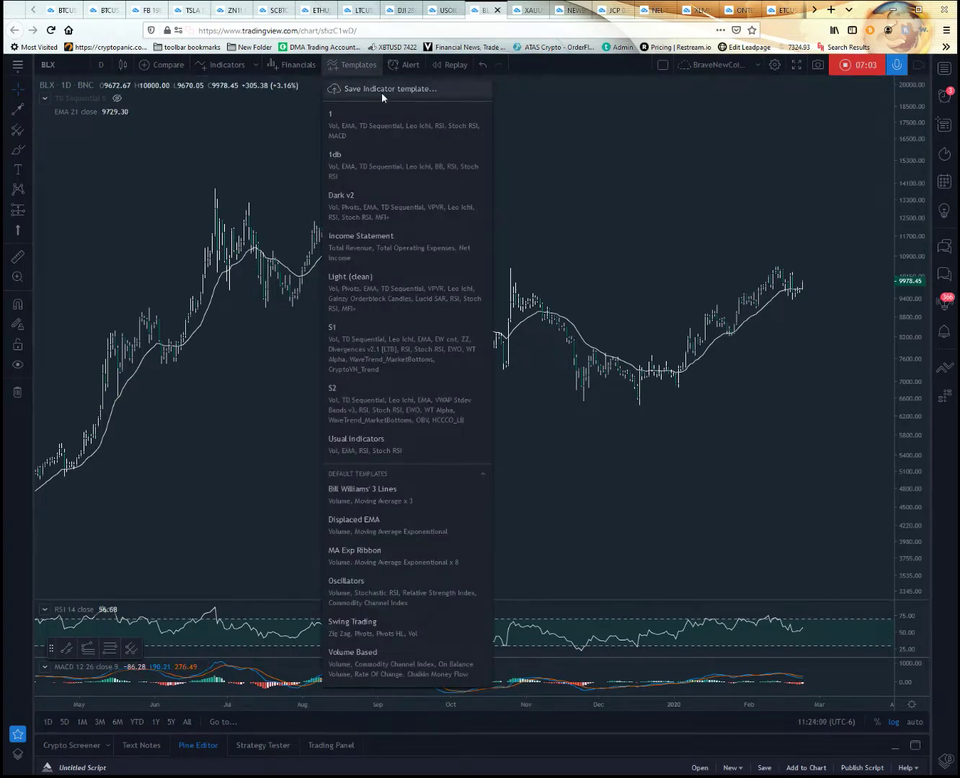
pyautogui.click(381, 92)
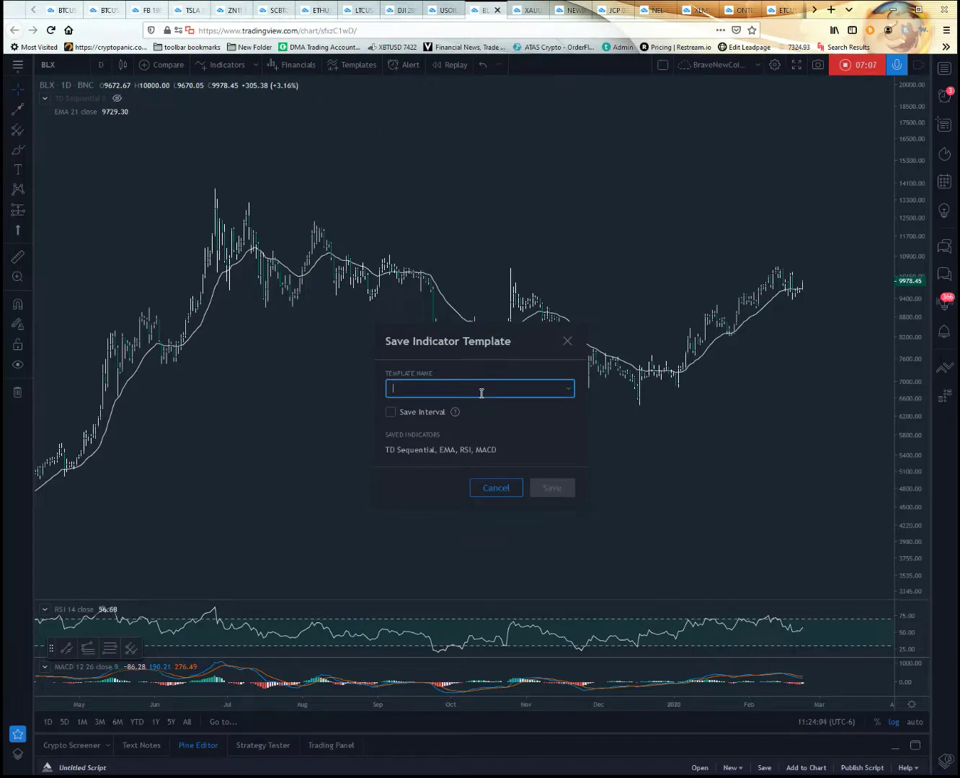
pyautogui.write('Example')
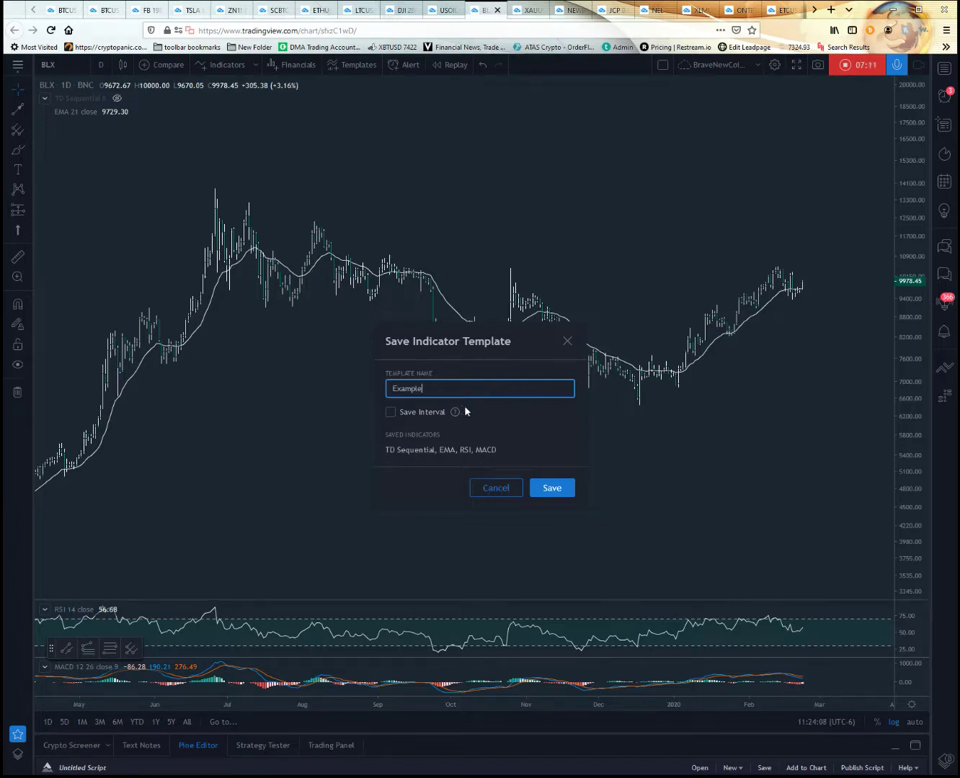
pyautogui.click(451, 415)
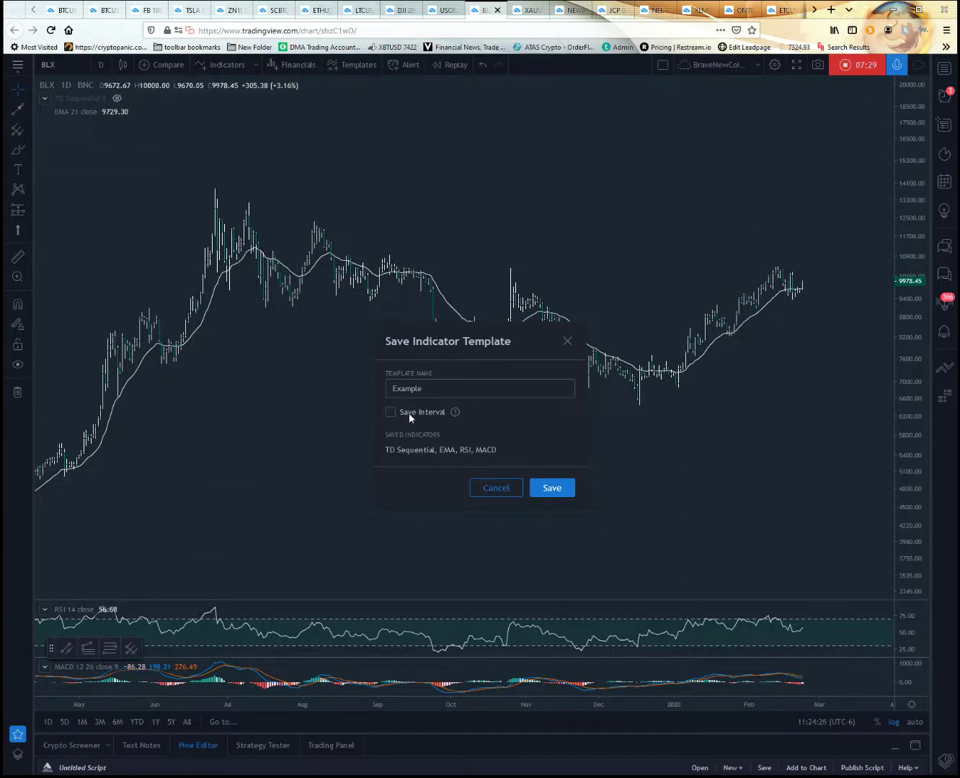
pyautogui.click(551, 489)
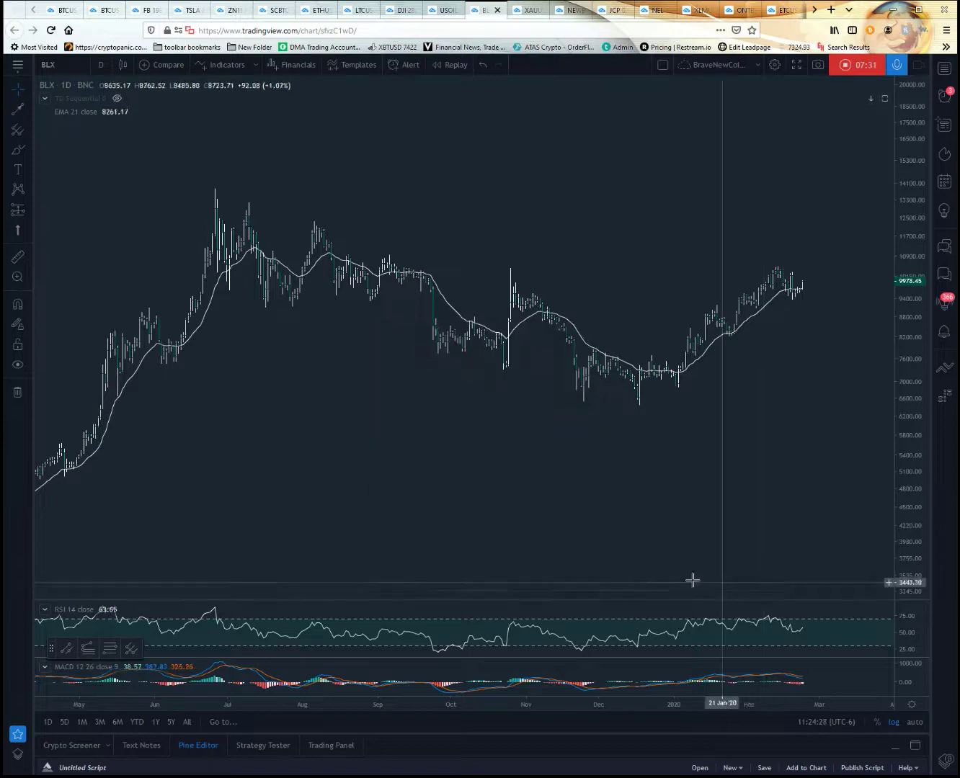
# - Switch the chart's color theme to Light
pyautogui.rightClick(411, 167)
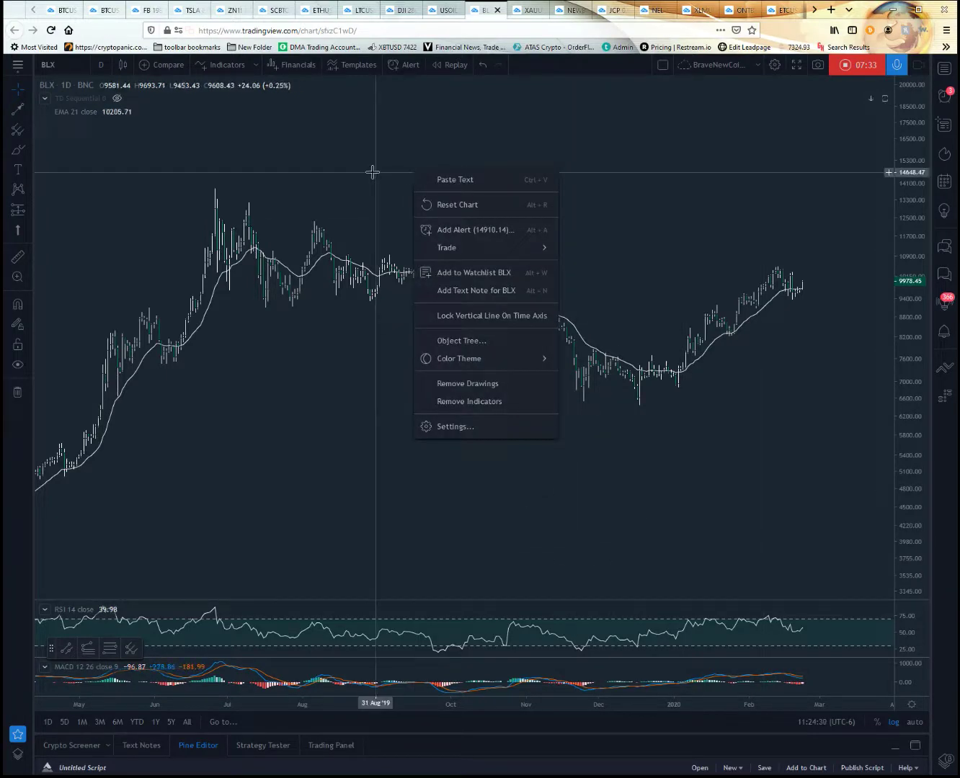
pyautogui.moveTo(438, 362)
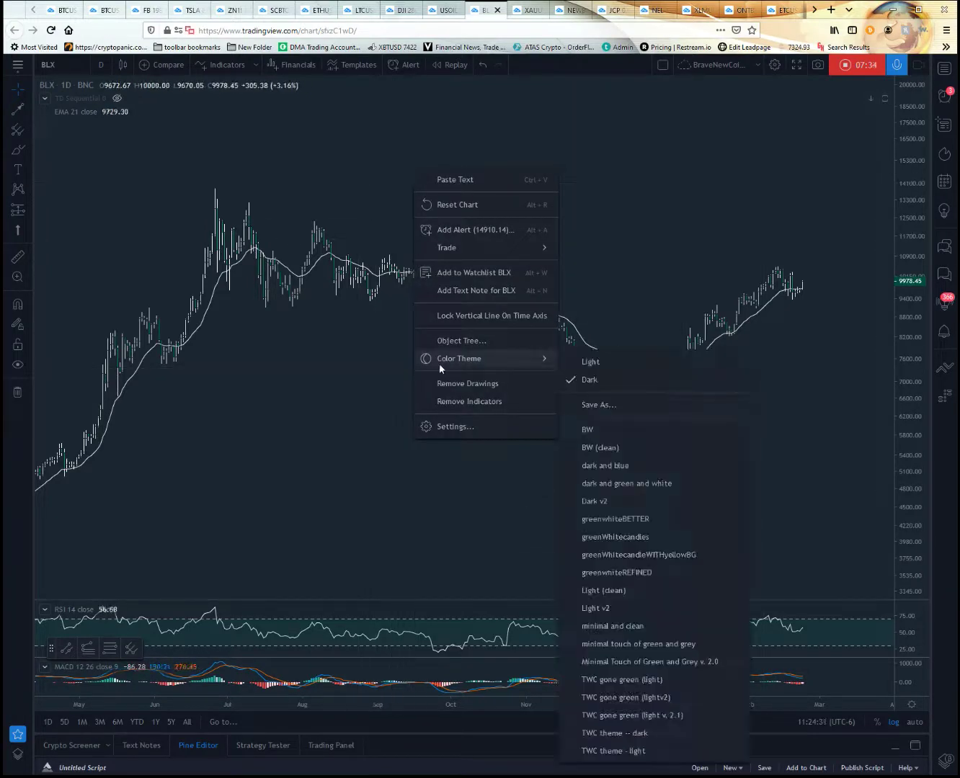
pyautogui.click(598, 364)
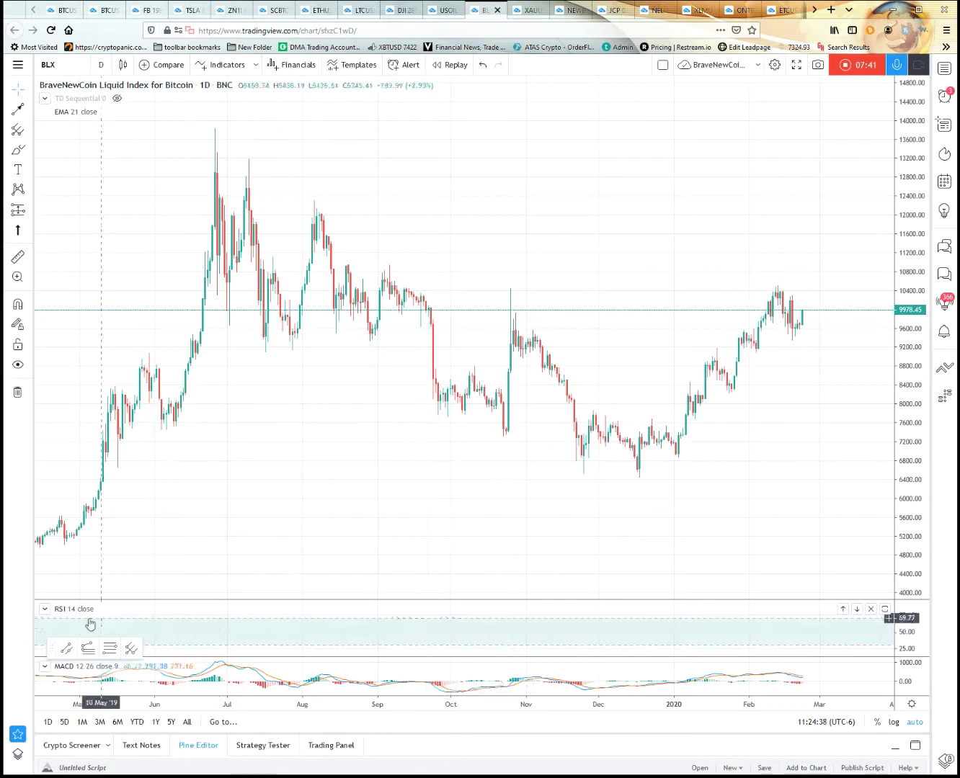
# - Remove the RSI, MACD, EMA and TD Sequential indicators from the chart
pyautogui.click(140, 609)
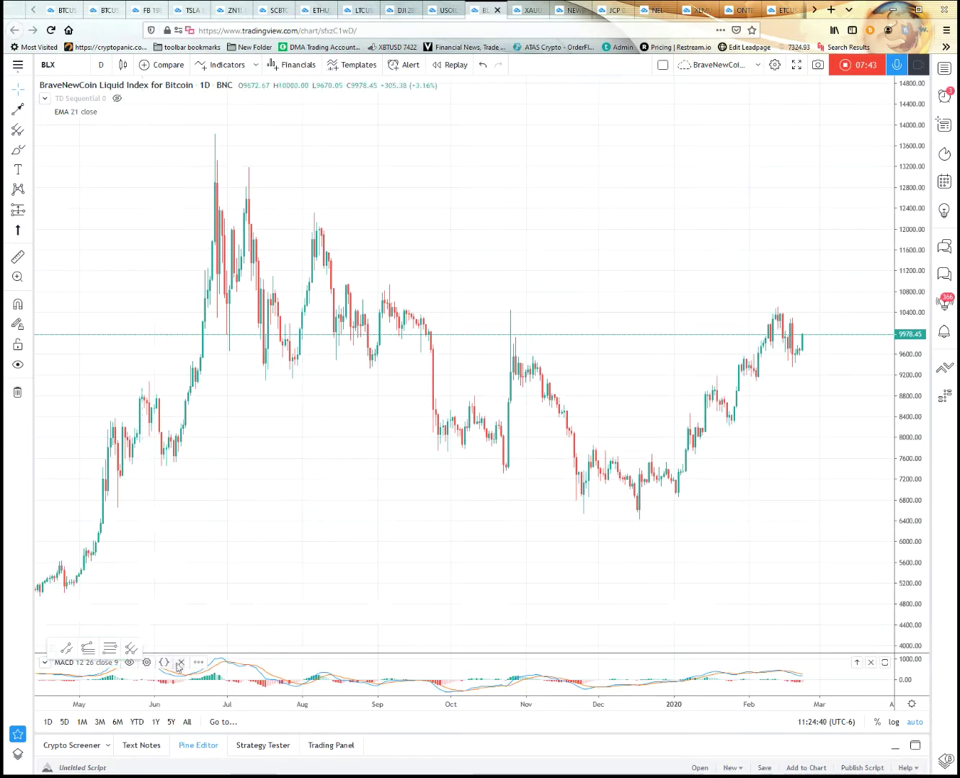
pyautogui.click(180, 662)
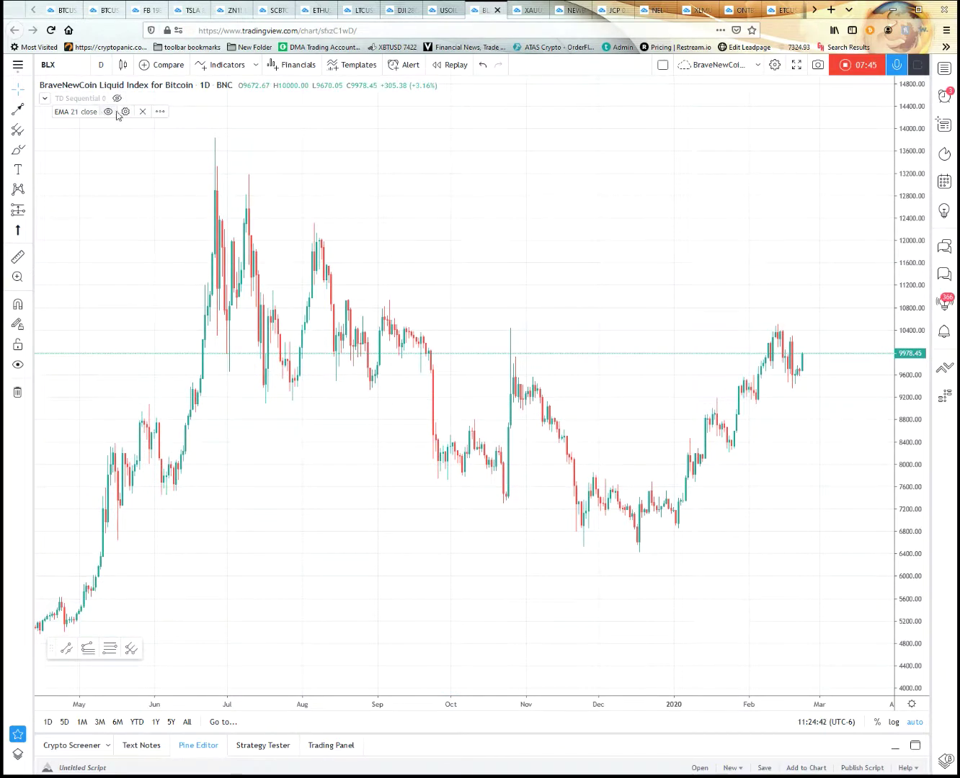
pyautogui.click(142, 111)
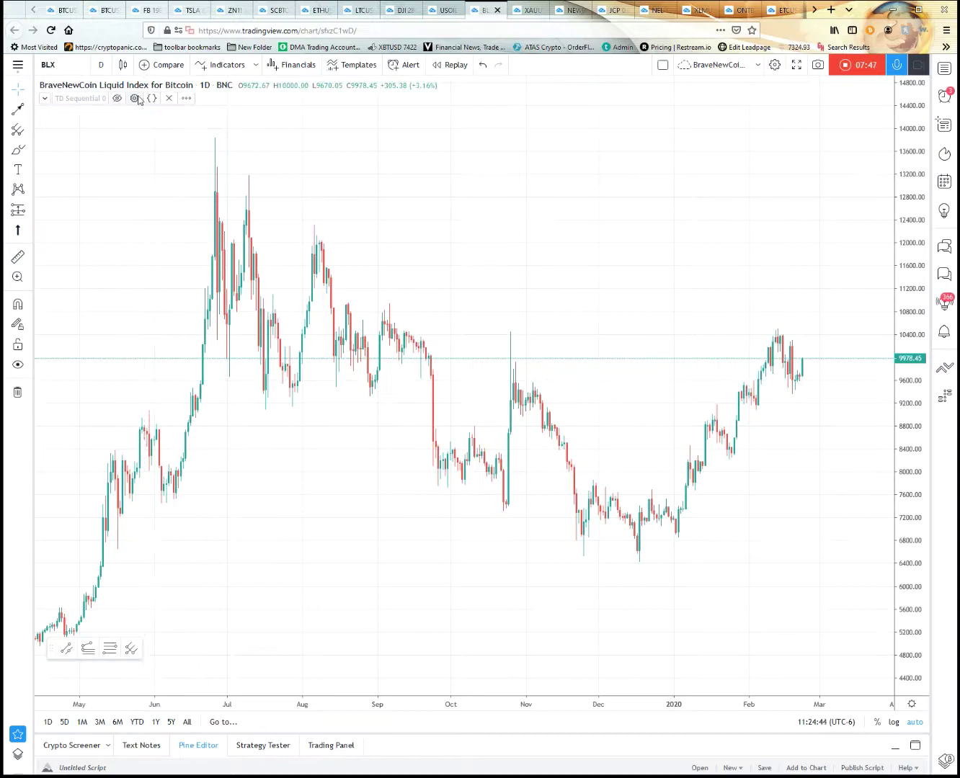
pyautogui.click(168, 98)
pyautogui.moveTo(654, 231); pyautogui.dragTo(634, 209)
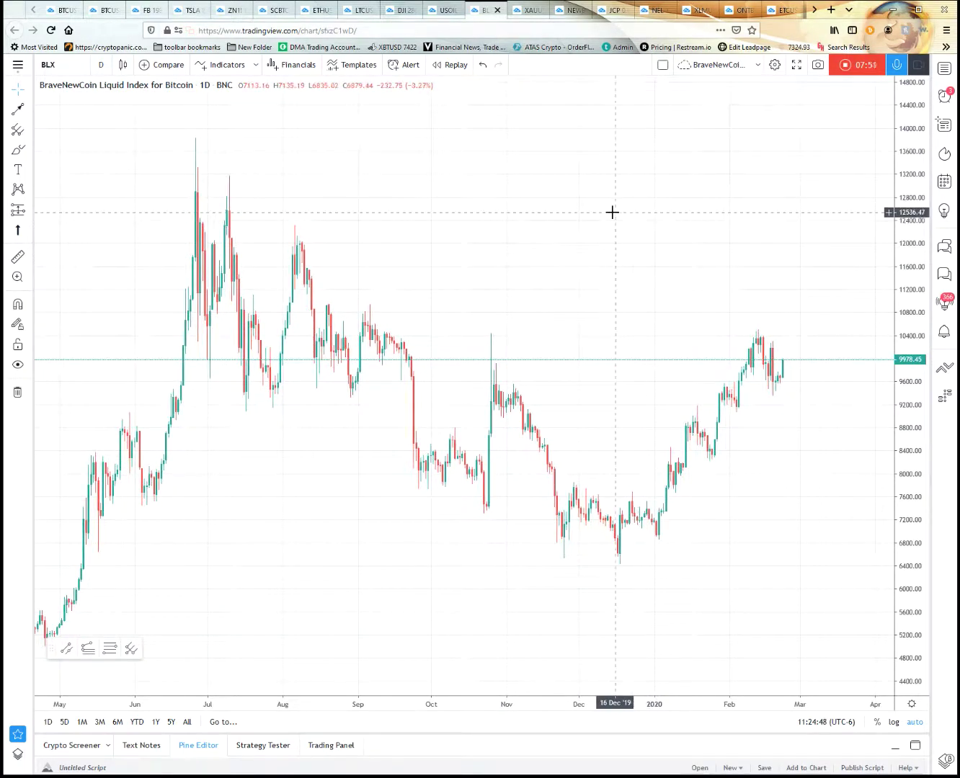
# - Apply the saved "Dark v2" color theme and load the "Example" indicator template
pyautogui.rightClick(441, 159)
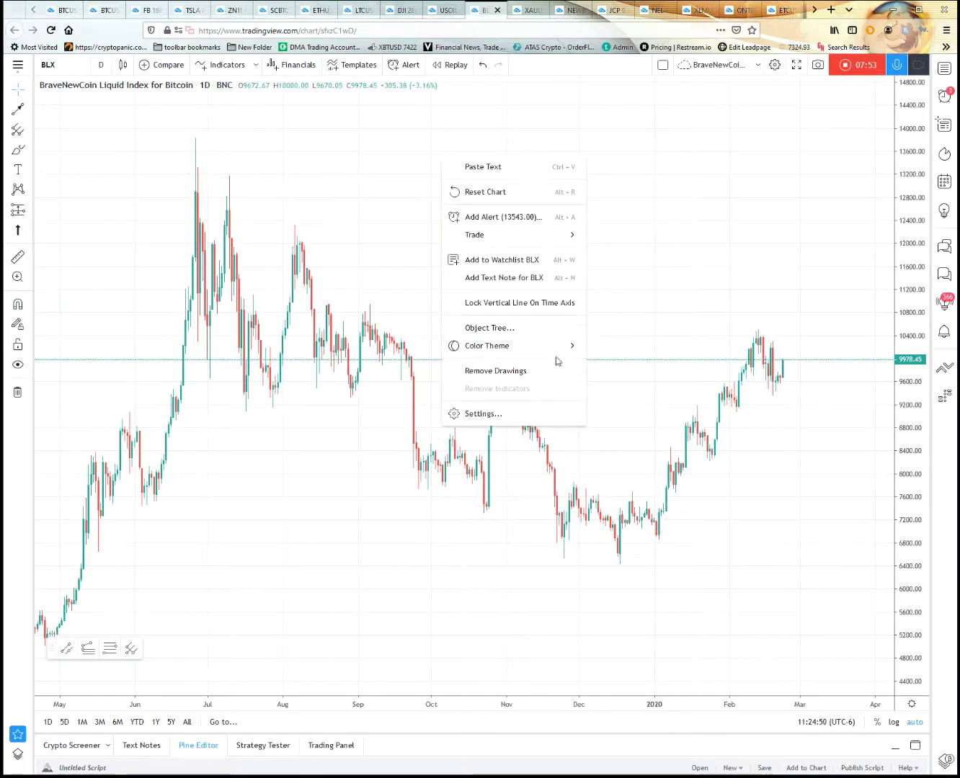
pyautogui.moveTo(570, 345)
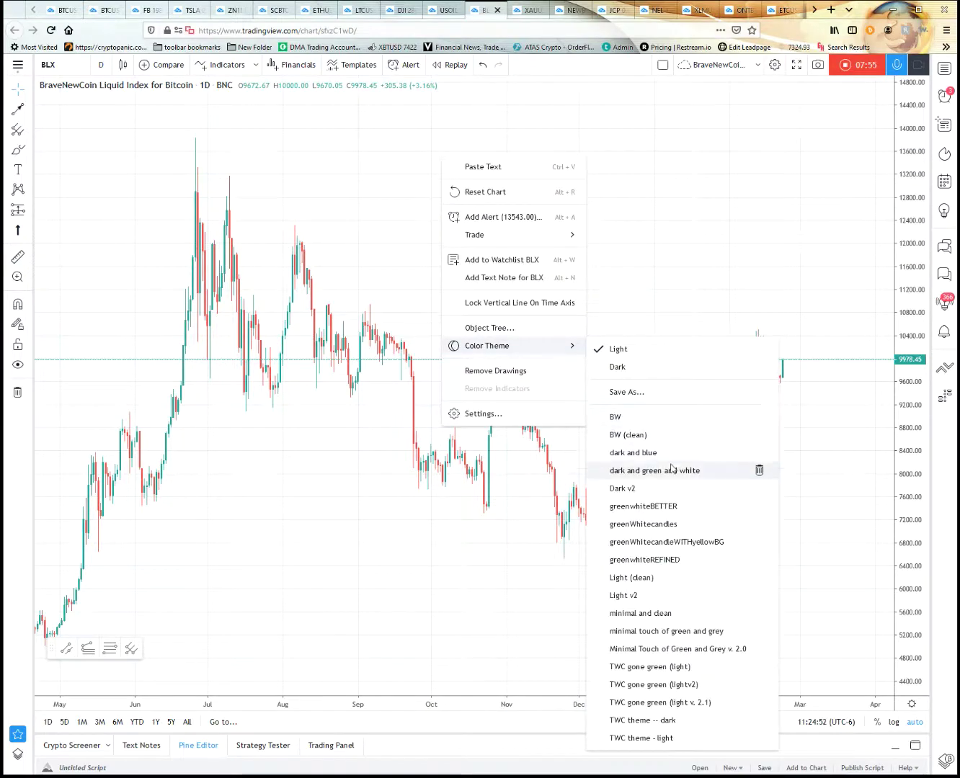
pyautogui.click(649, 489)
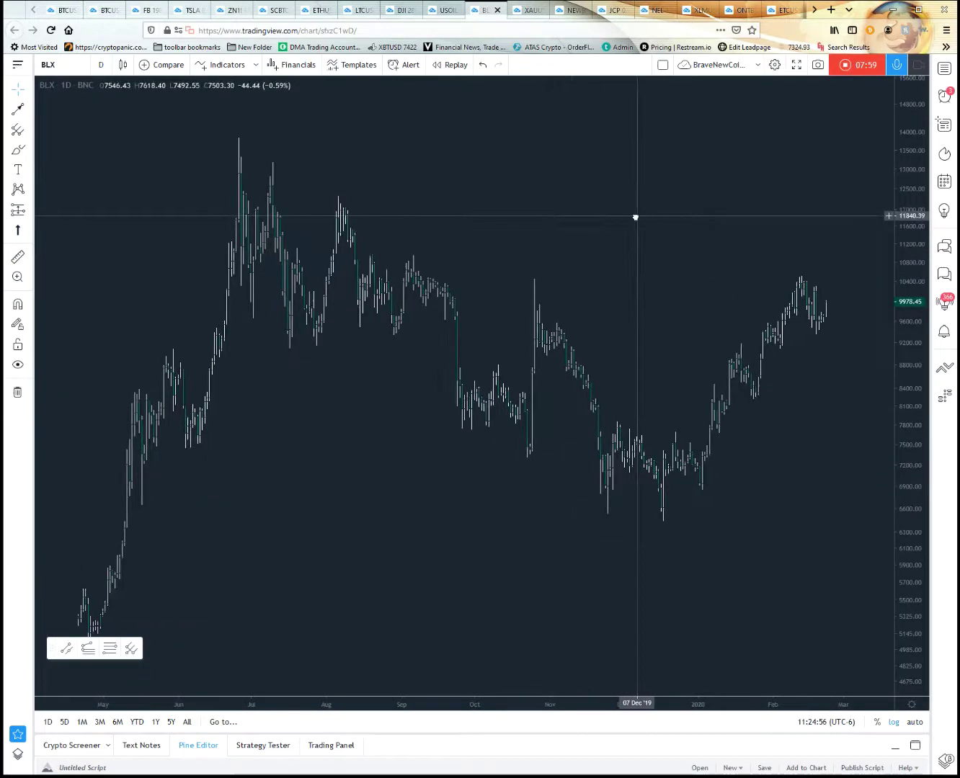
pyautogui.click(360, 64)
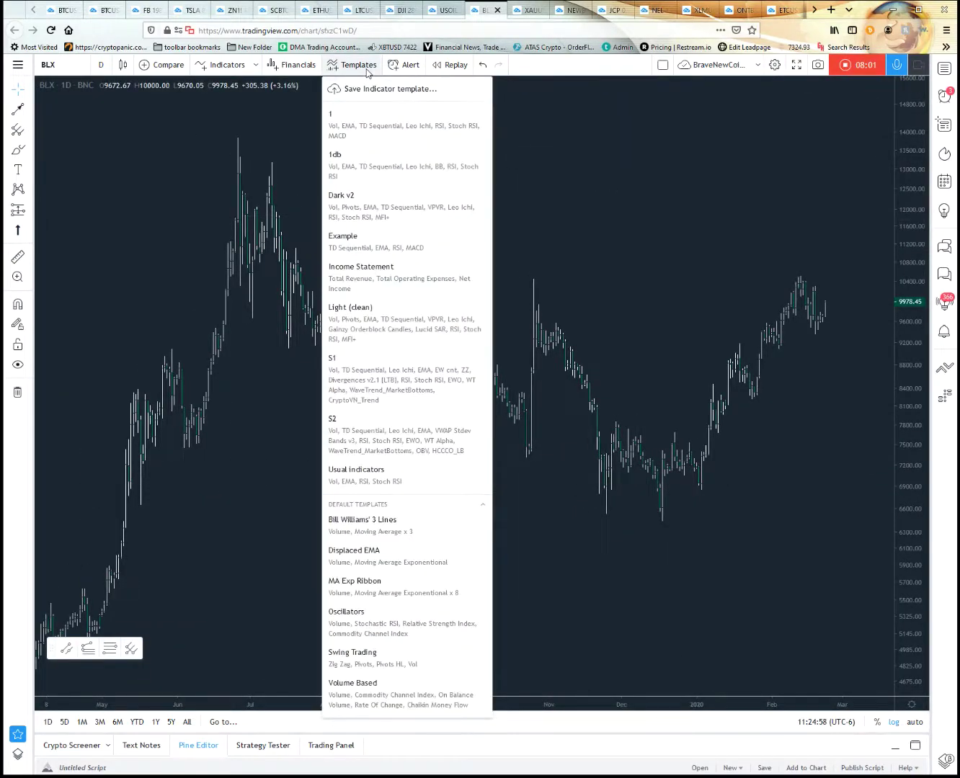
pyautogui.click(344, 240)
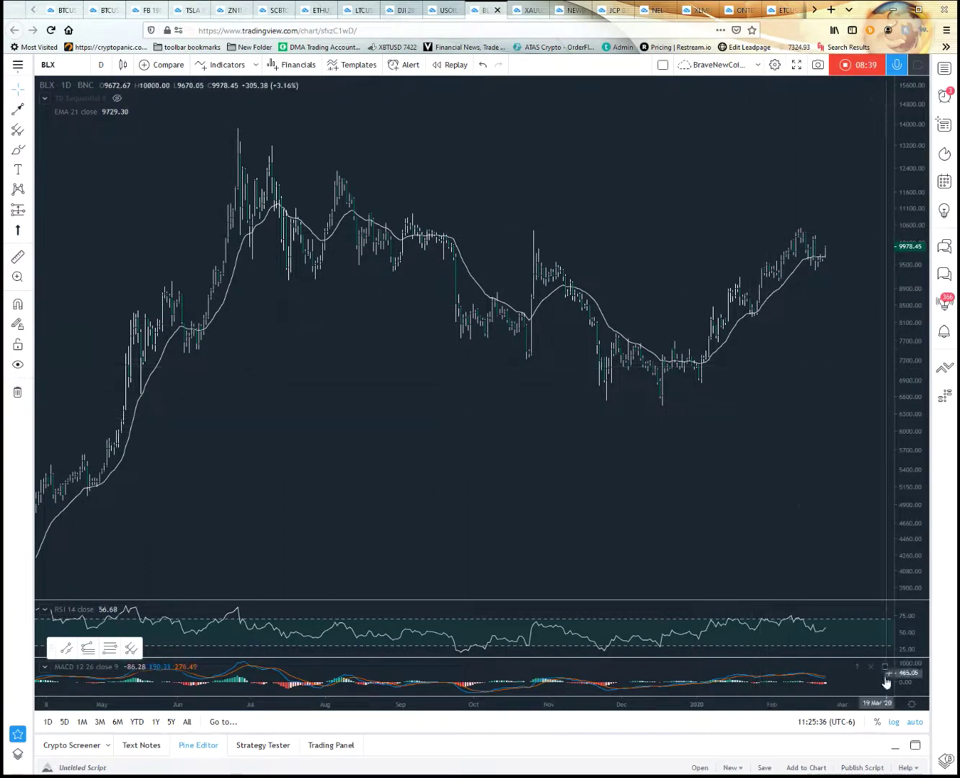
# - Turn the logarithmic price scale off and back on, and hide the EMA indicator
pyautogui.click(894, 723)
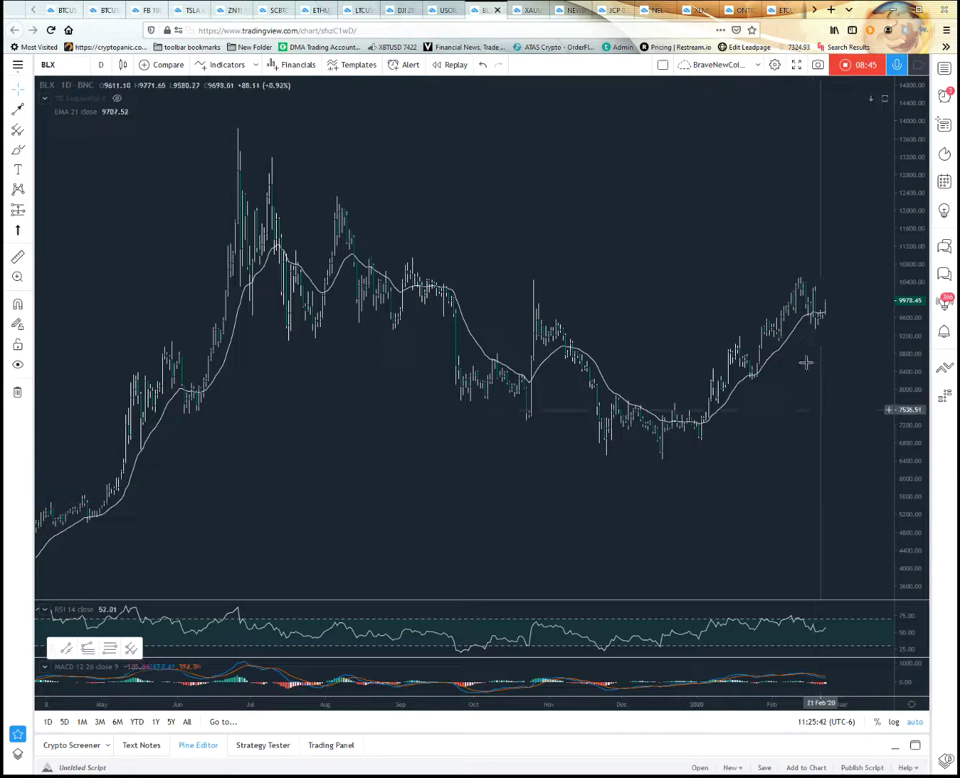
pyautogui.click(894, 725)
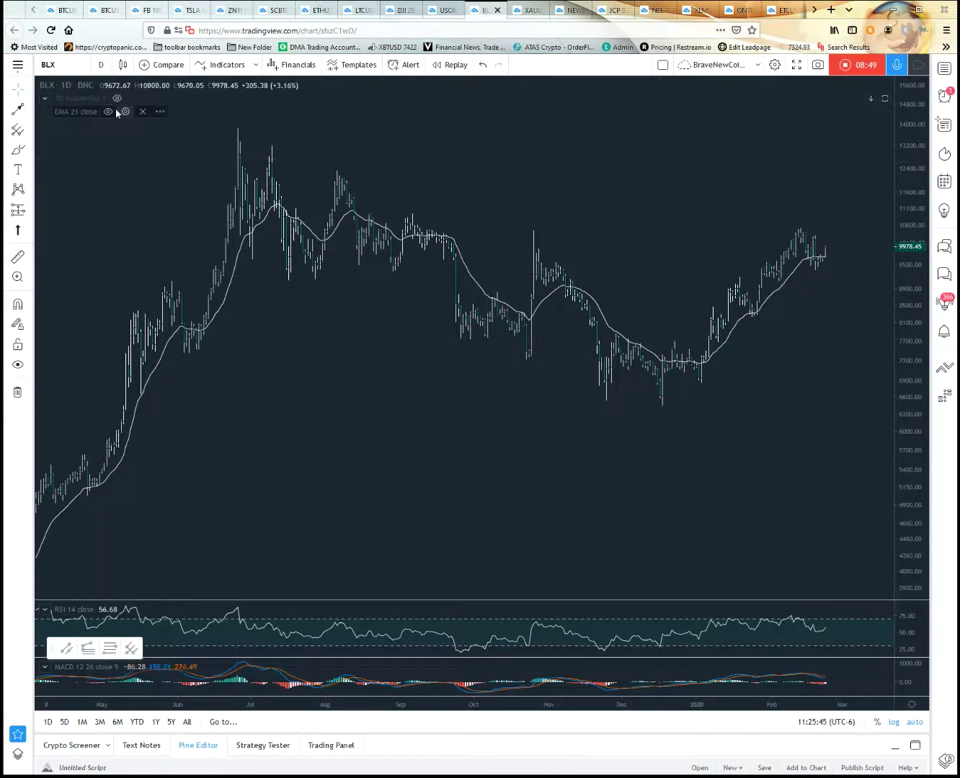
pyautogui.click(109, 112)
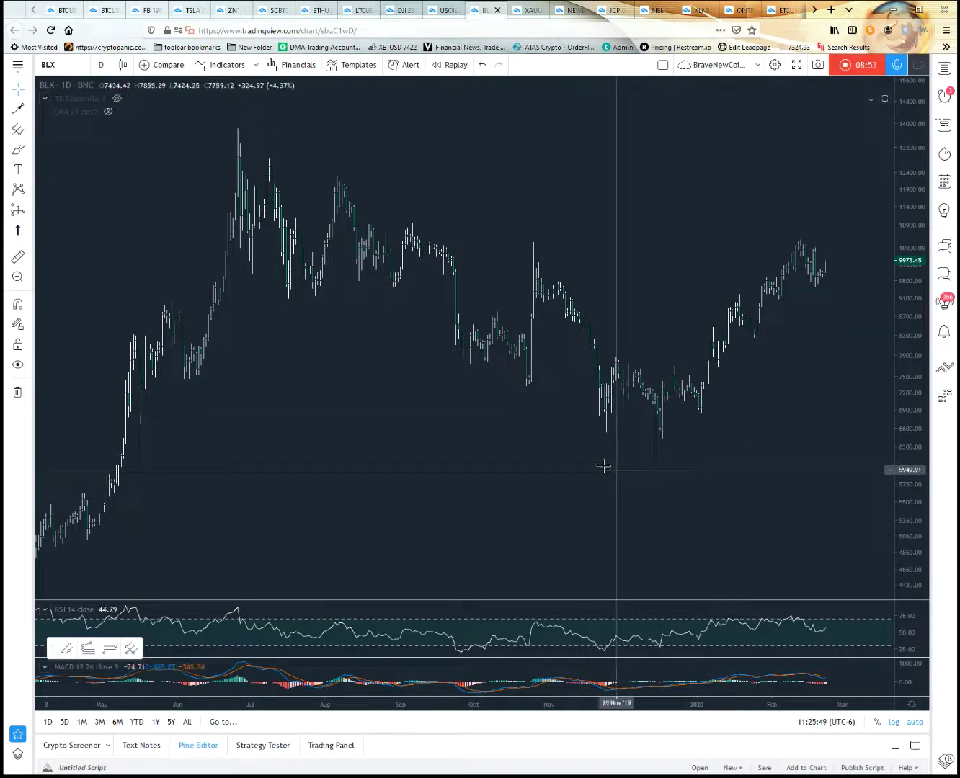
# - Examine the earlier BLX price history back to September 2018 on the logarithmic scale, with the price axis compressed
pyautogui.moveTo(483, 438); pyautogui.dragTo(555, 454)
pyautogui.moveTo(795, 386); pyautogui.dragTo(707, 354)
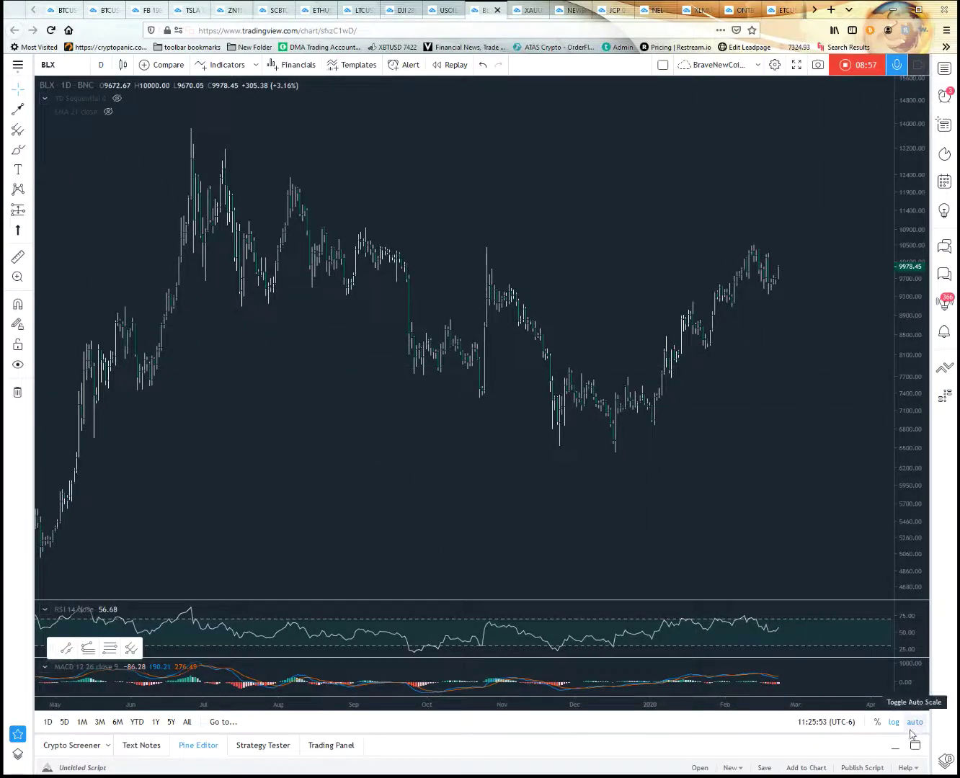
pyautogui.moveTo(364, 469); pyautogui.dragTo(621, 435)
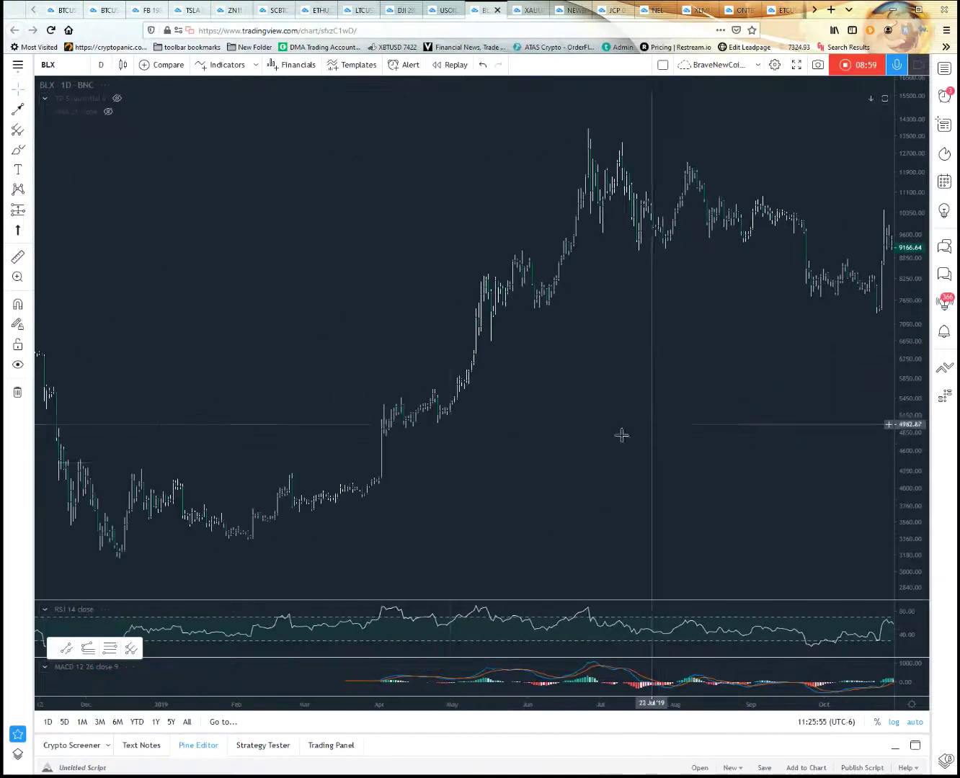
pyautogui.moveTo(388, 495); pyautogui.dragTo(692, 448)
pyautogui.moveTo(517, 430); pyautogui.dragTo(402, 376)
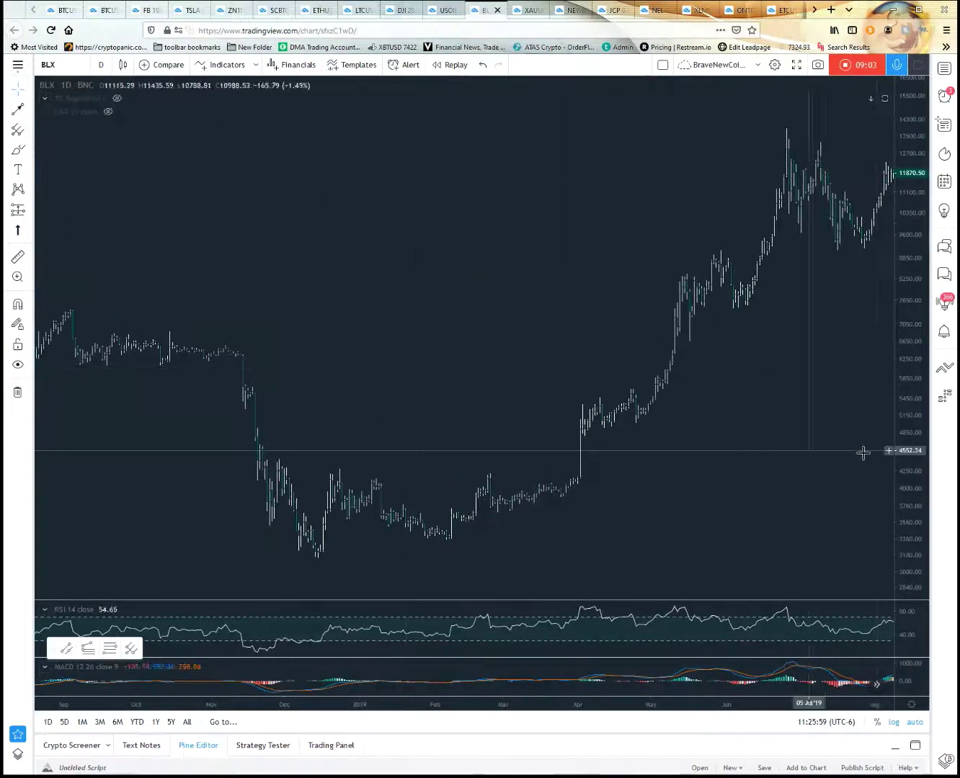
pyautogui.moveTo(915, 292); pyautogui.dragTo(920, 323)
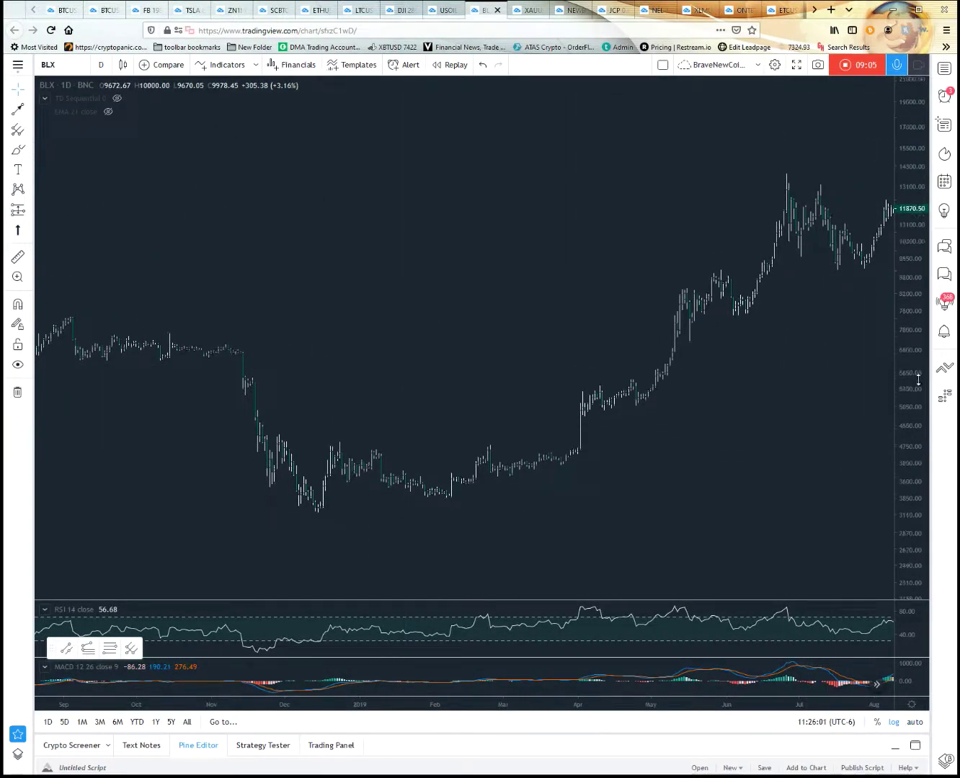
pyautogui.moveTo(828, 420); pyautogui.dragTo(722, 383)
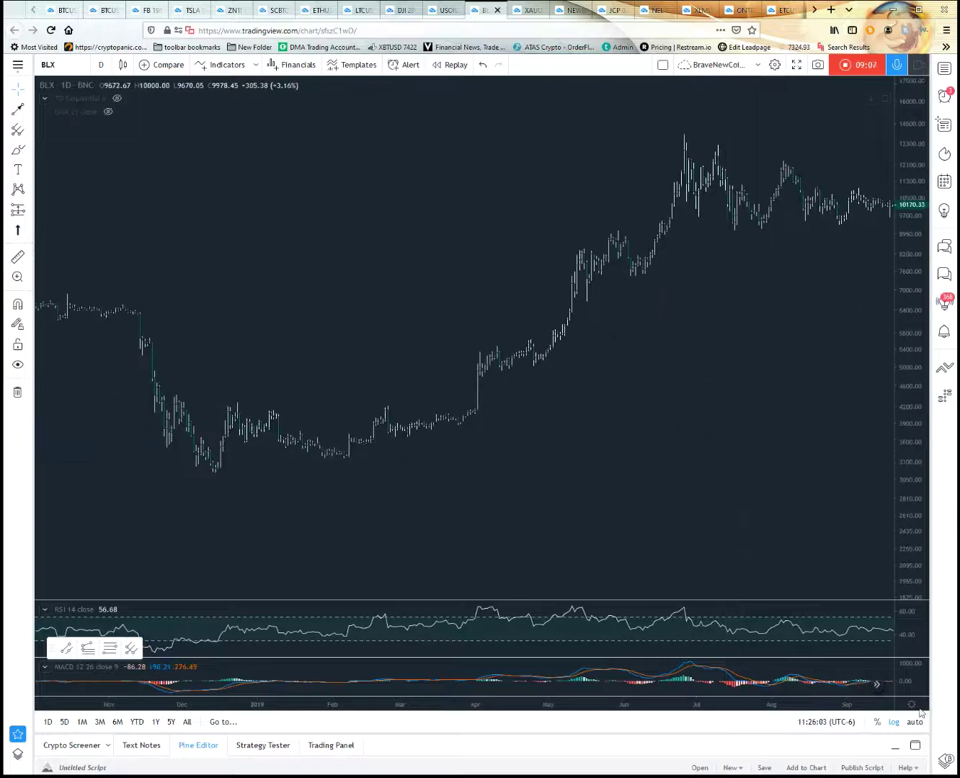
pyautogui.moveTo(423, 510); pyautogui.dragTo(551, 505)
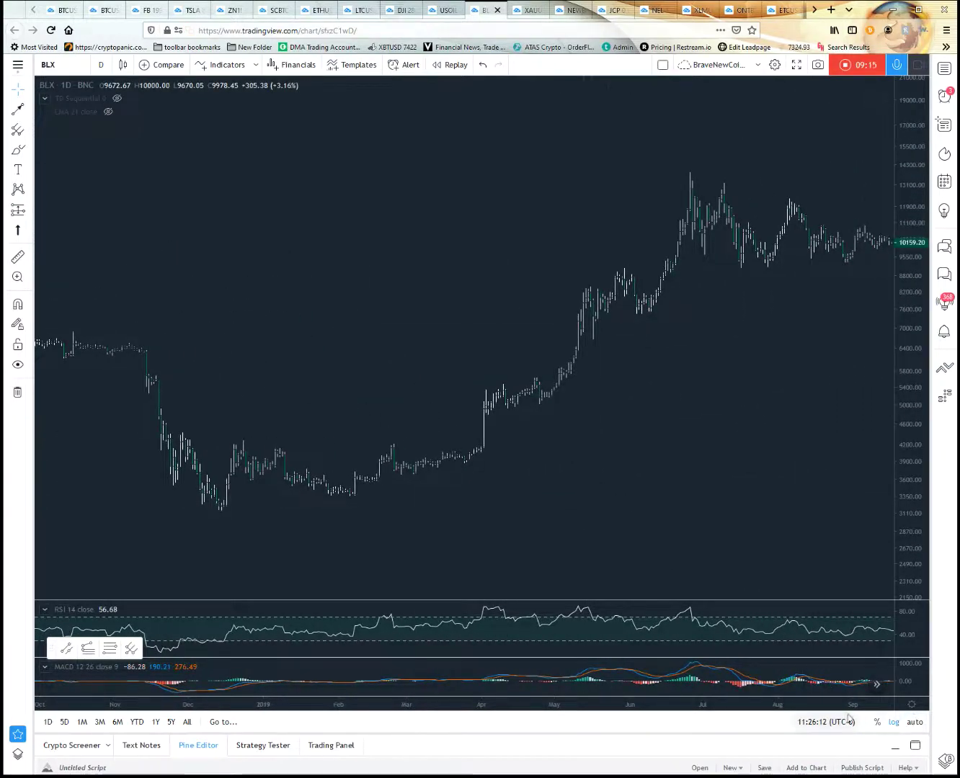